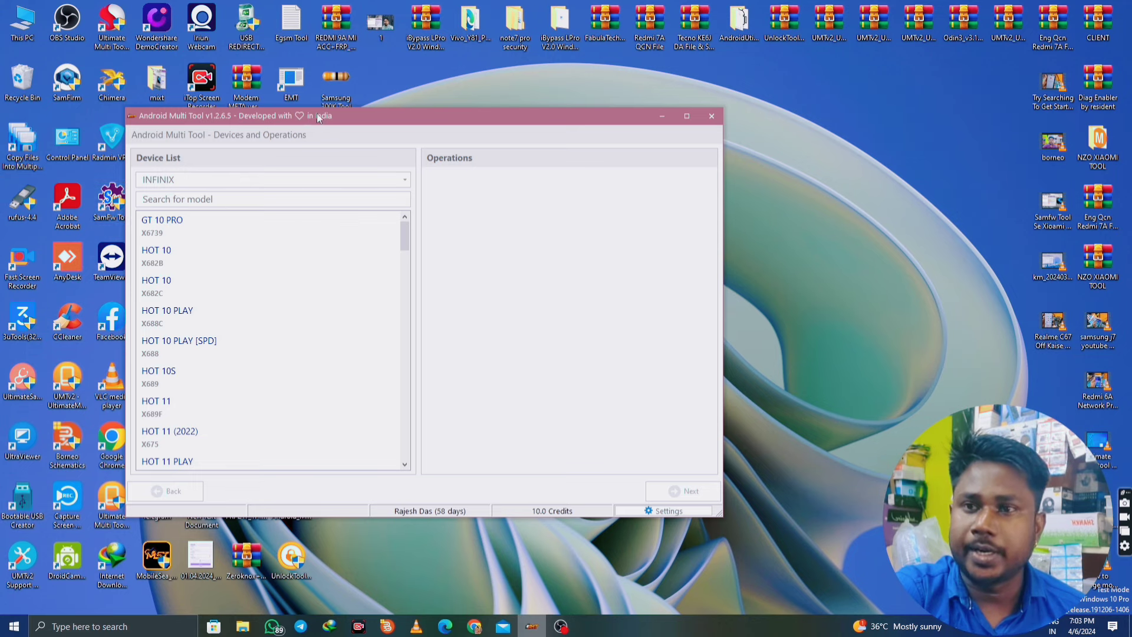
Set the brand in the device list to XIAOMI.
drag(318, 117, 273, 109)
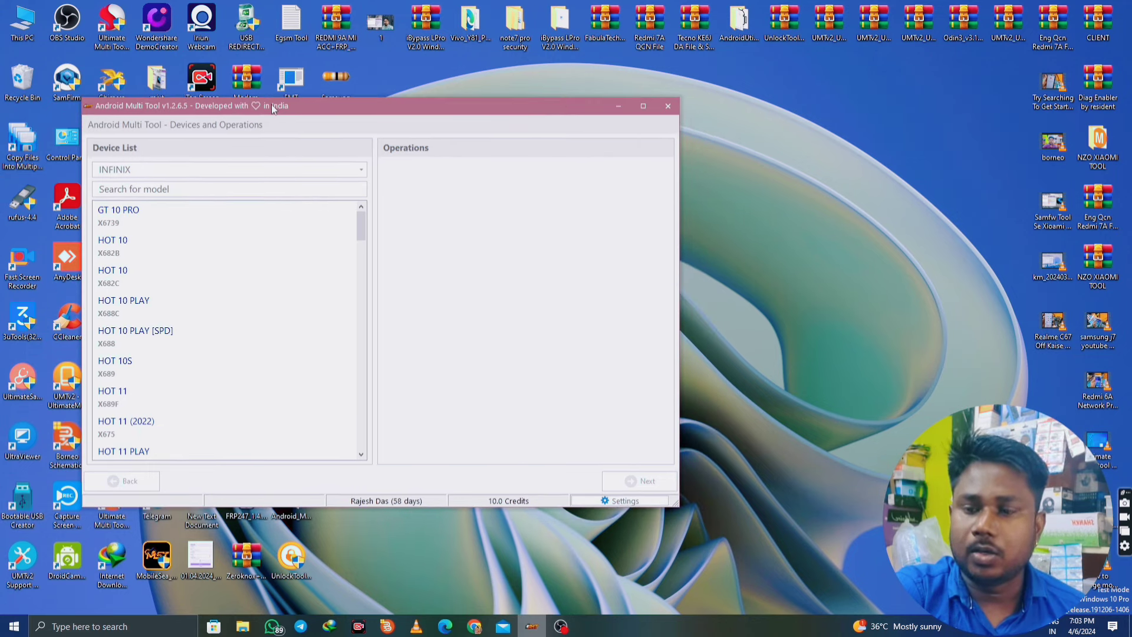
click(151, 174)
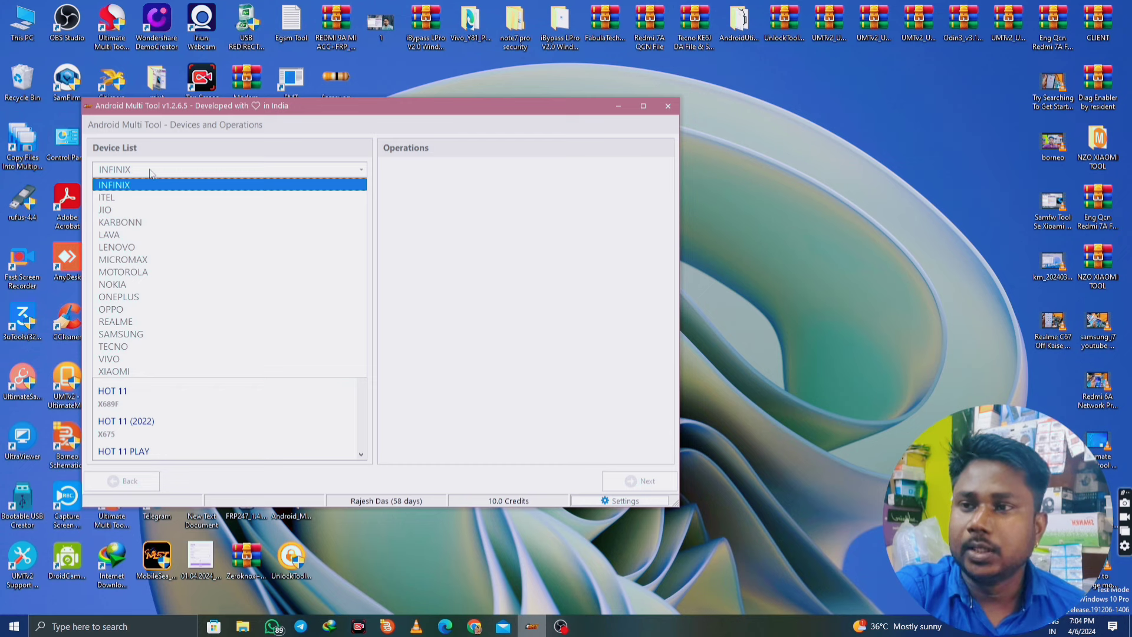
click(172, 149)
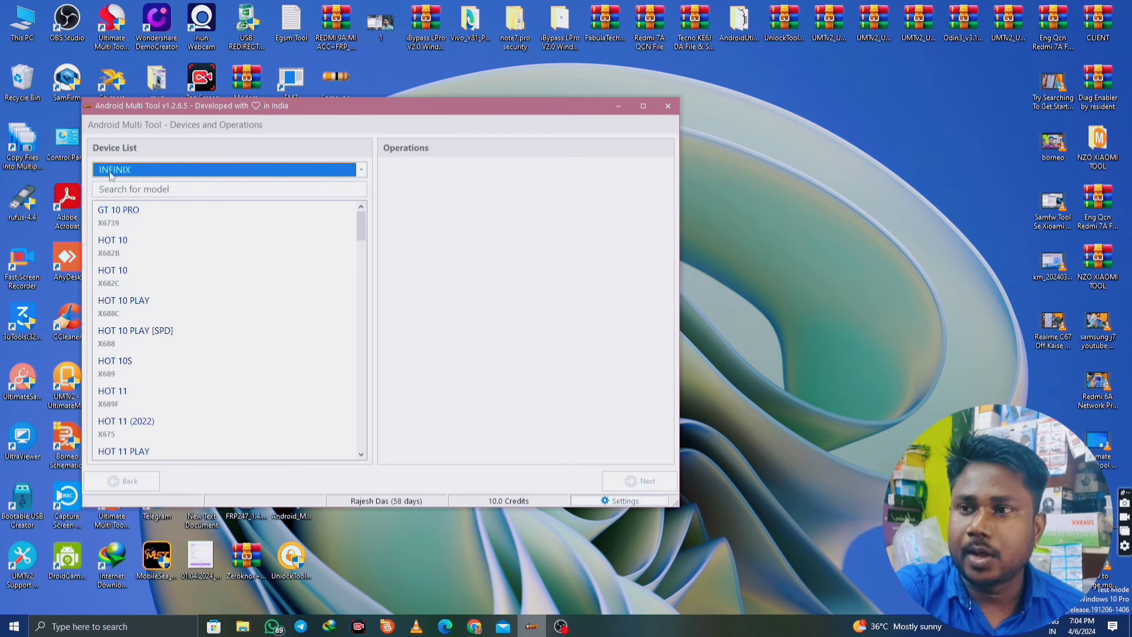
click(129, 171)
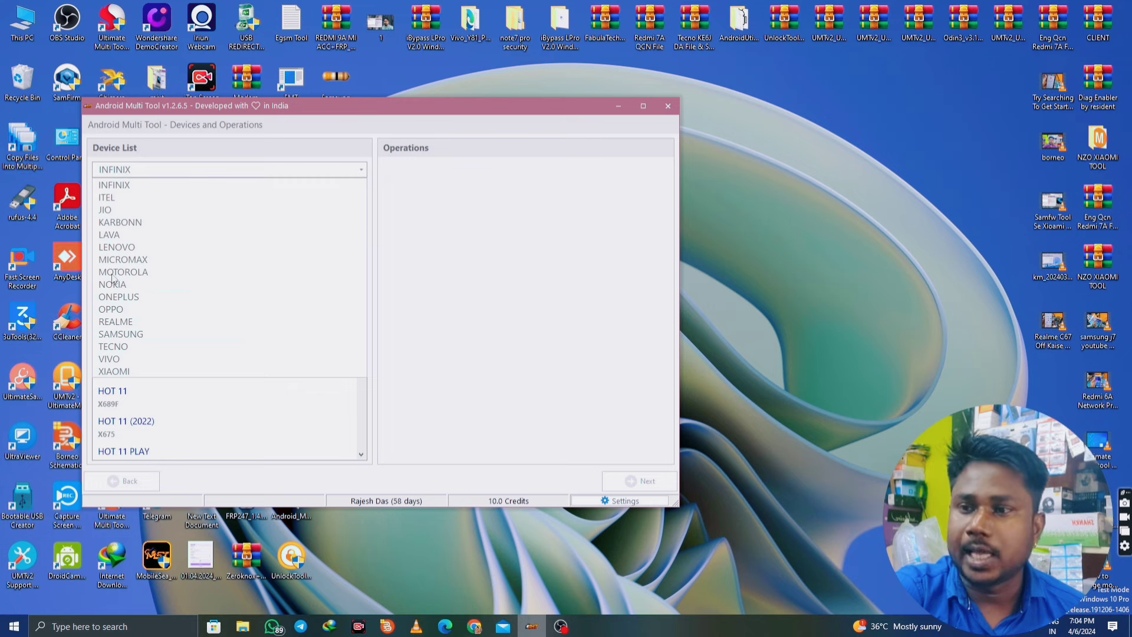
click(123, 170)
click(121, 169)
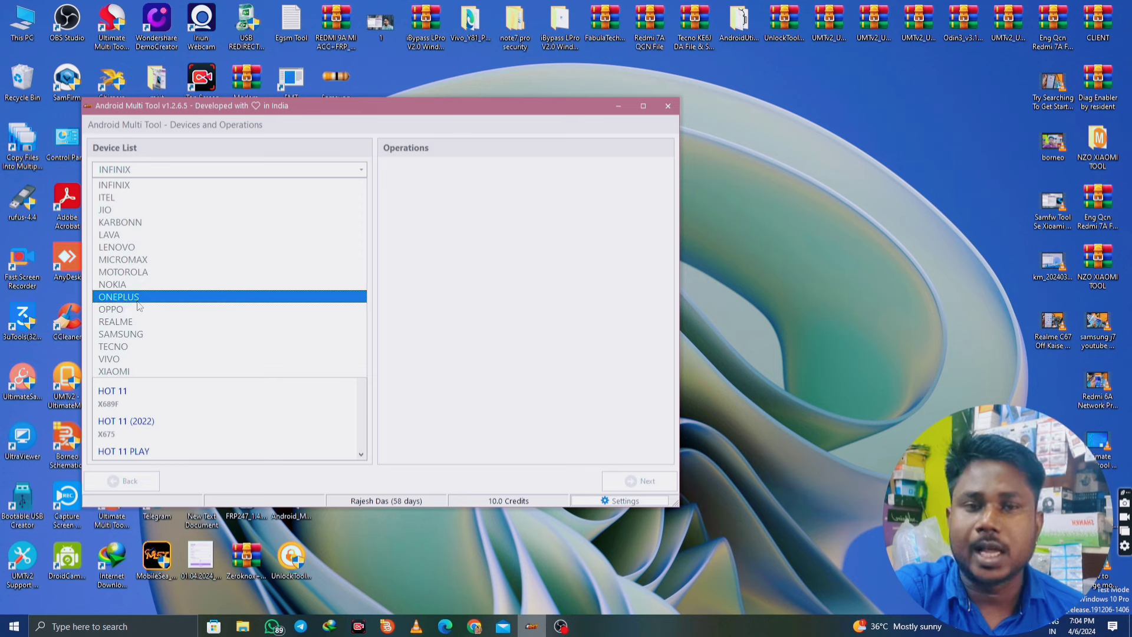
click(144, 372)
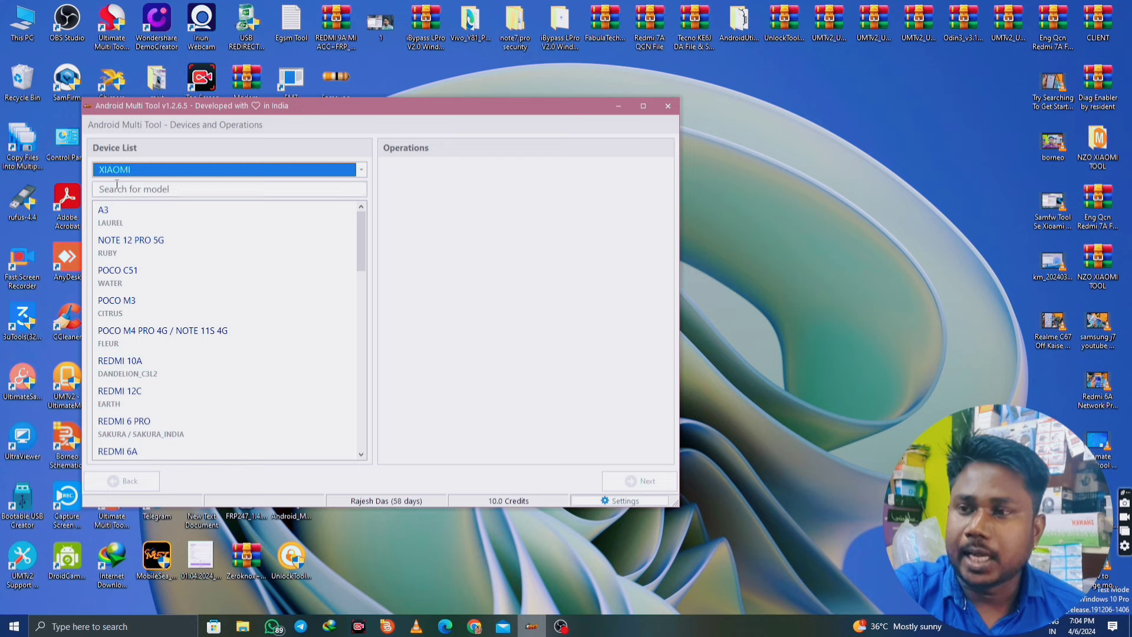
Look through the supported Xiaomi models and display the operations offered for the POCO M3.
scroll(125, 283, down, 5)
scroll(125, 285, down, 3)
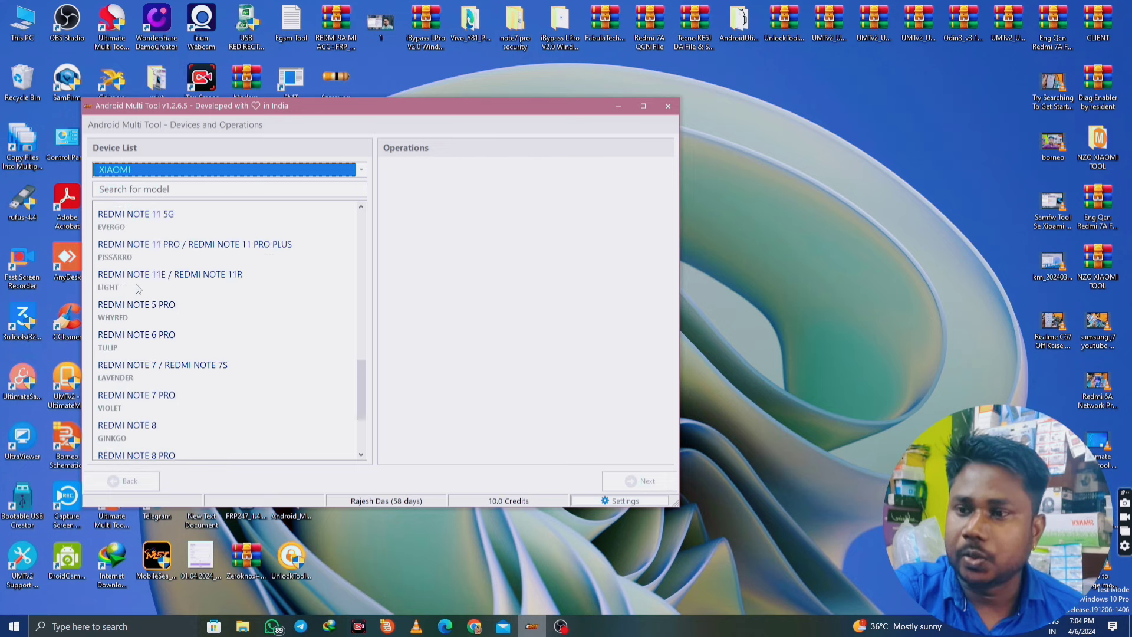
scroll(141, 286, up, 10)
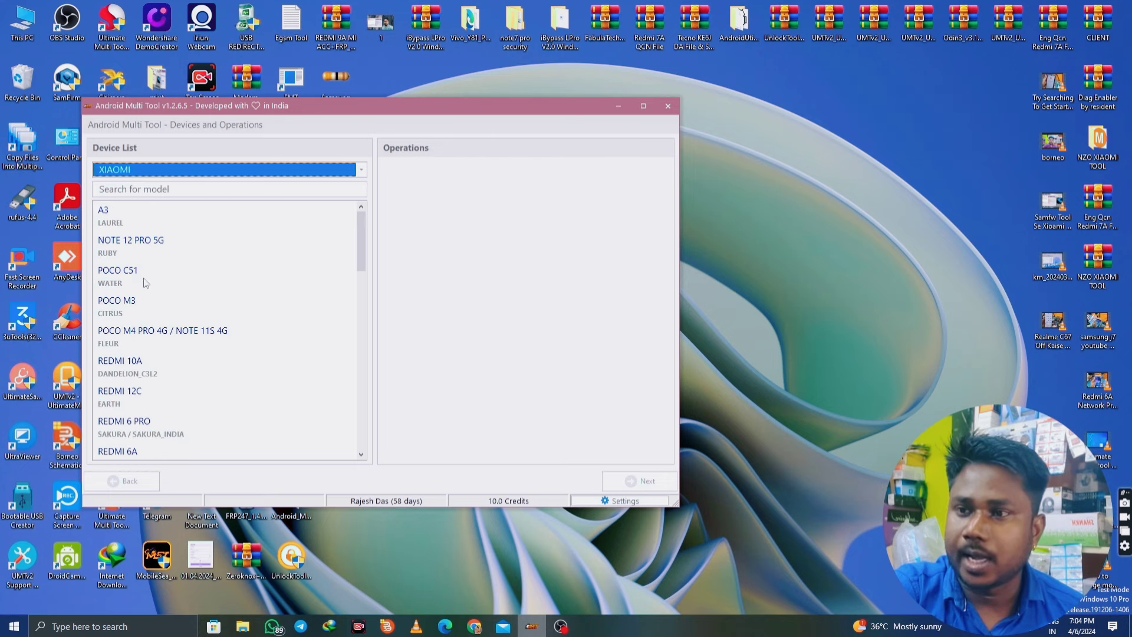
click(152, 192)
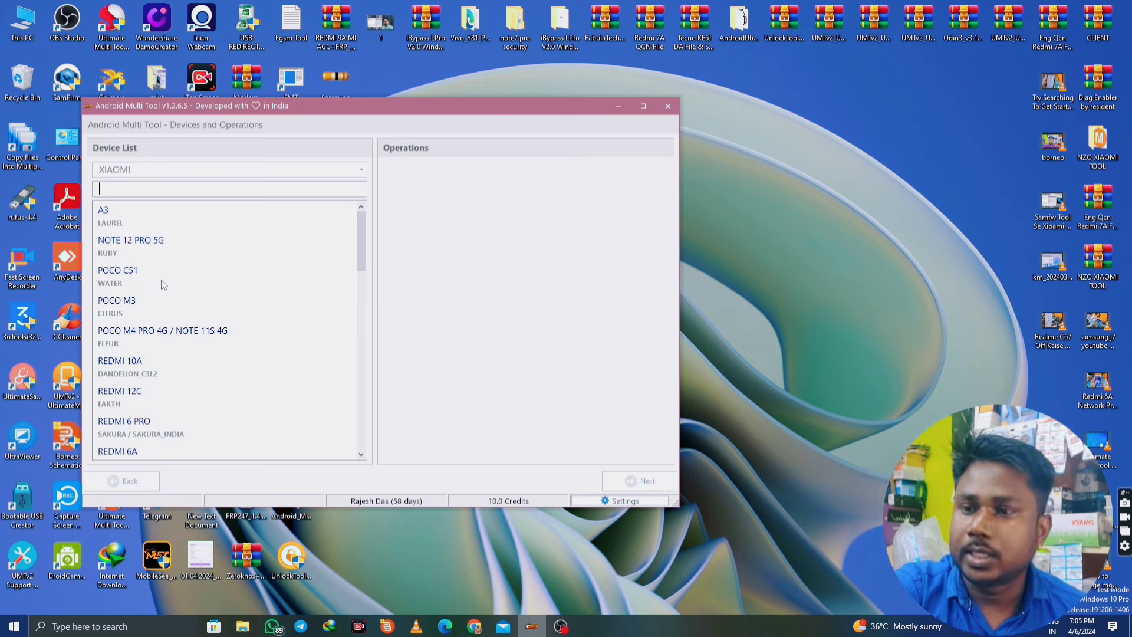
scroll(116, 288, down, 3)
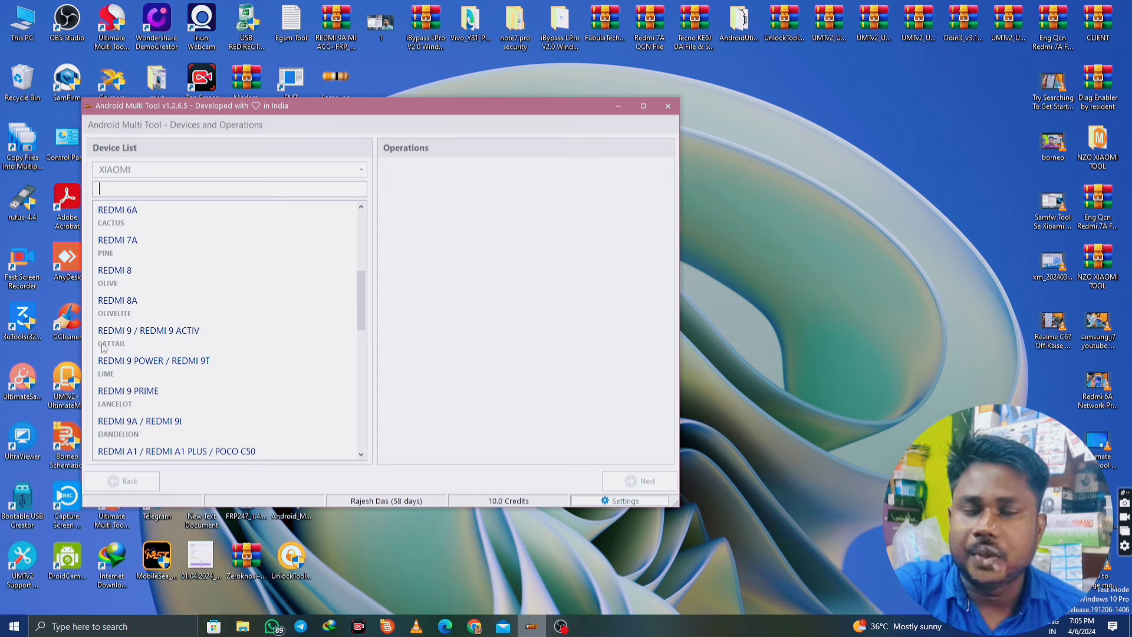
scroll(140, 354, down, 2)
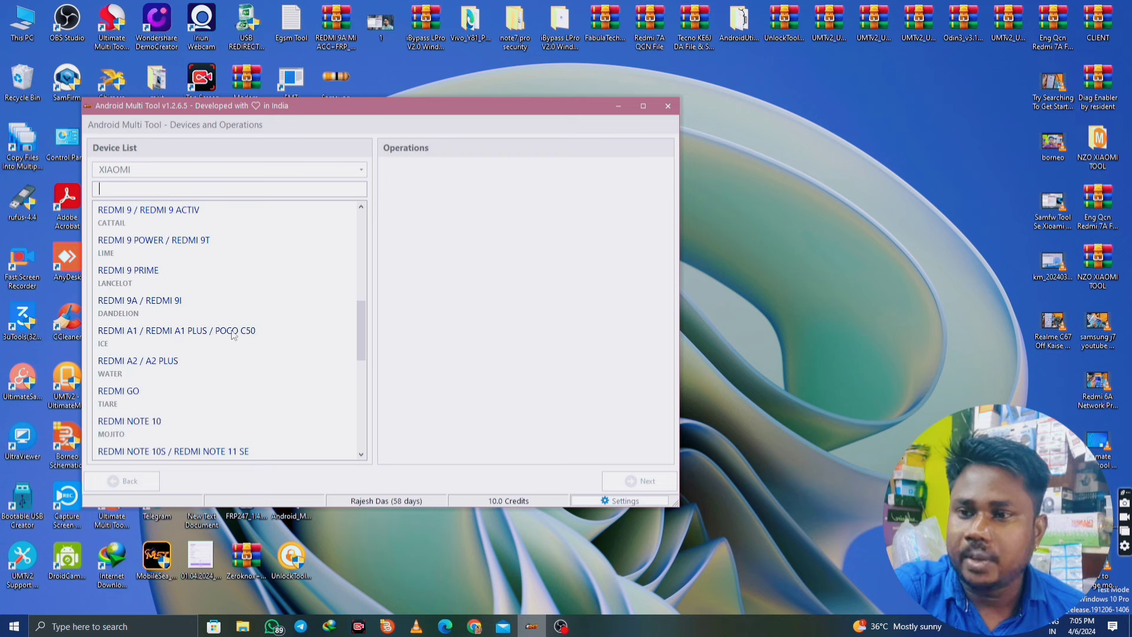
scroll(221, 351, down, 2)
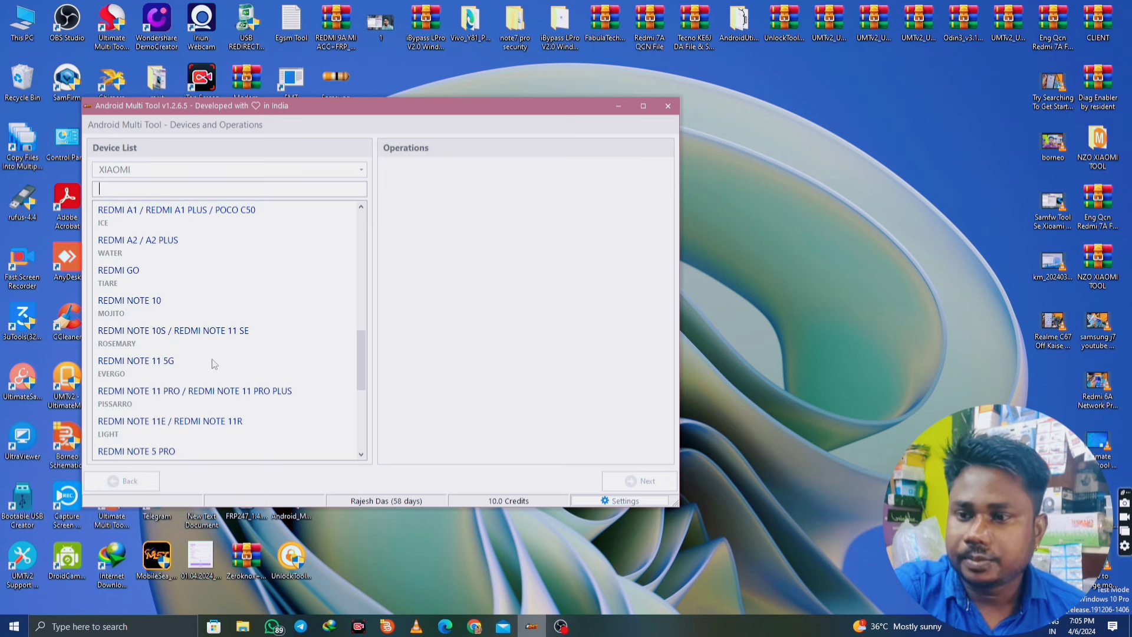
scroll(213, 361, up, 10)
click(175, 307)
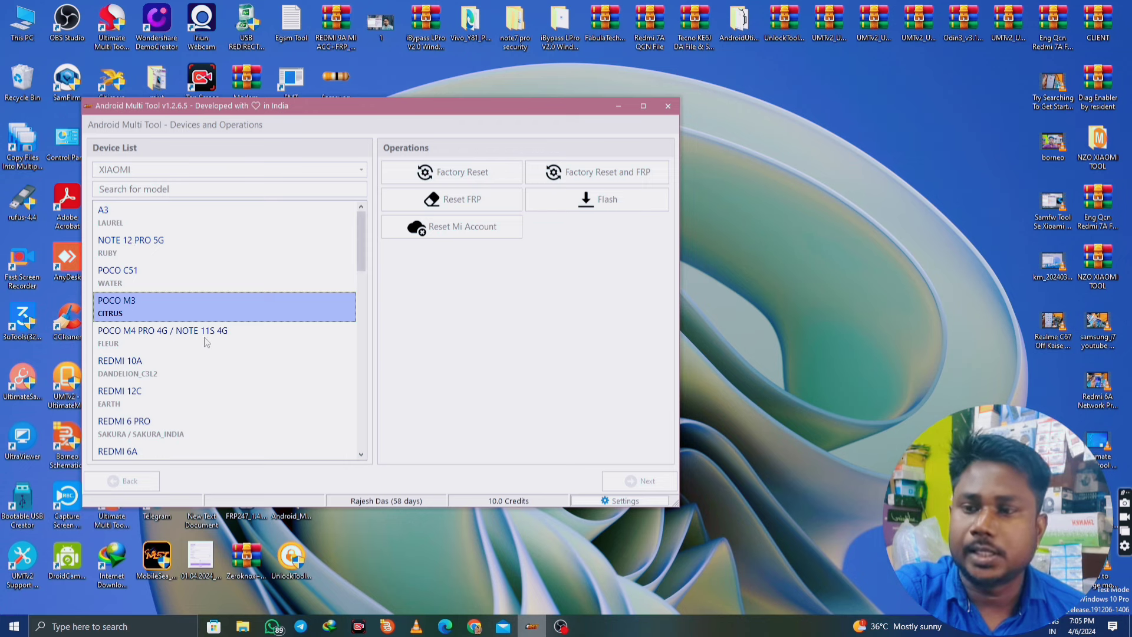
Find the REDMI NOTE 7 PRO (VIOLET) among the Xiaomi models and select it.
scroll(205, 336, down, 10)
scroll(111, 411, up, 2)
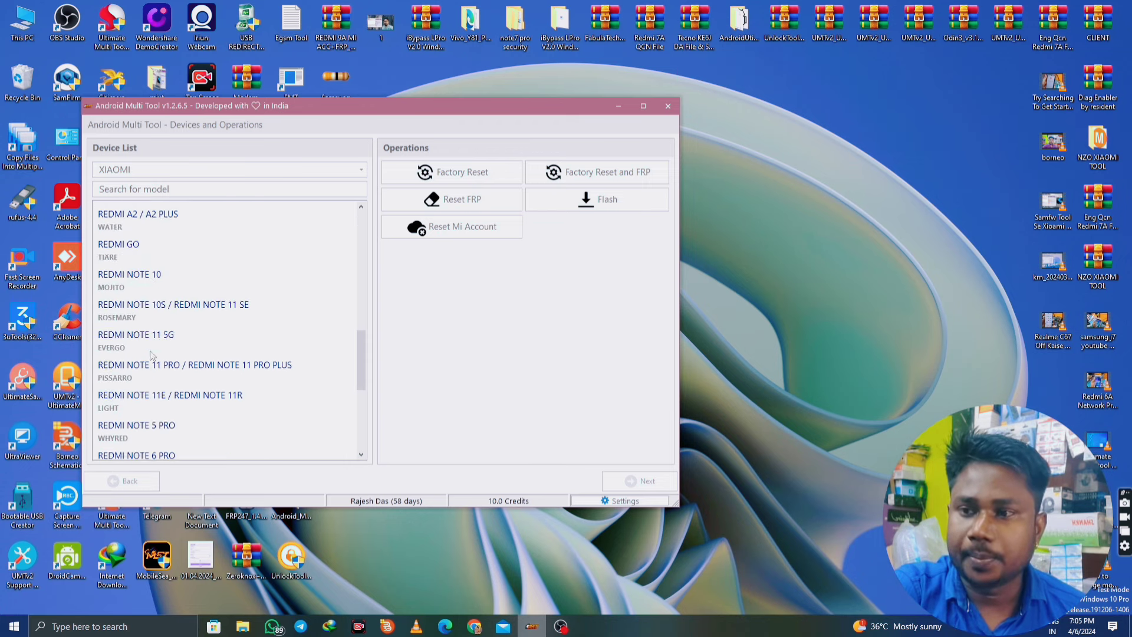
scroll(140, 394, down, 4)
scroll(125, 407, up, 2)
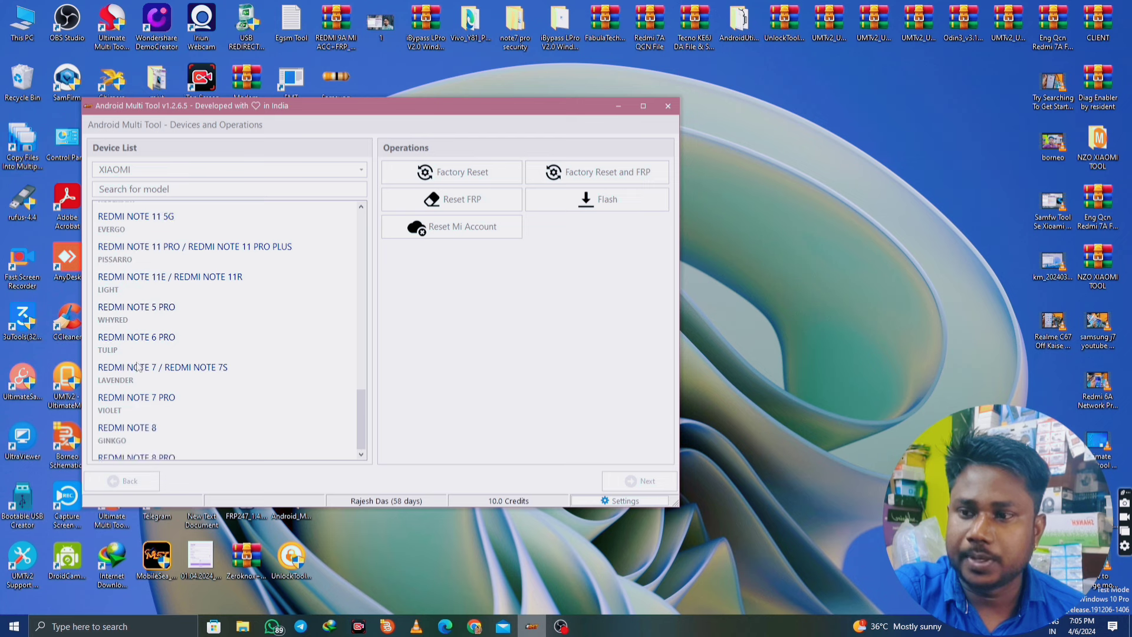
scroll(144, 370, down, 2)
click(125, 303)
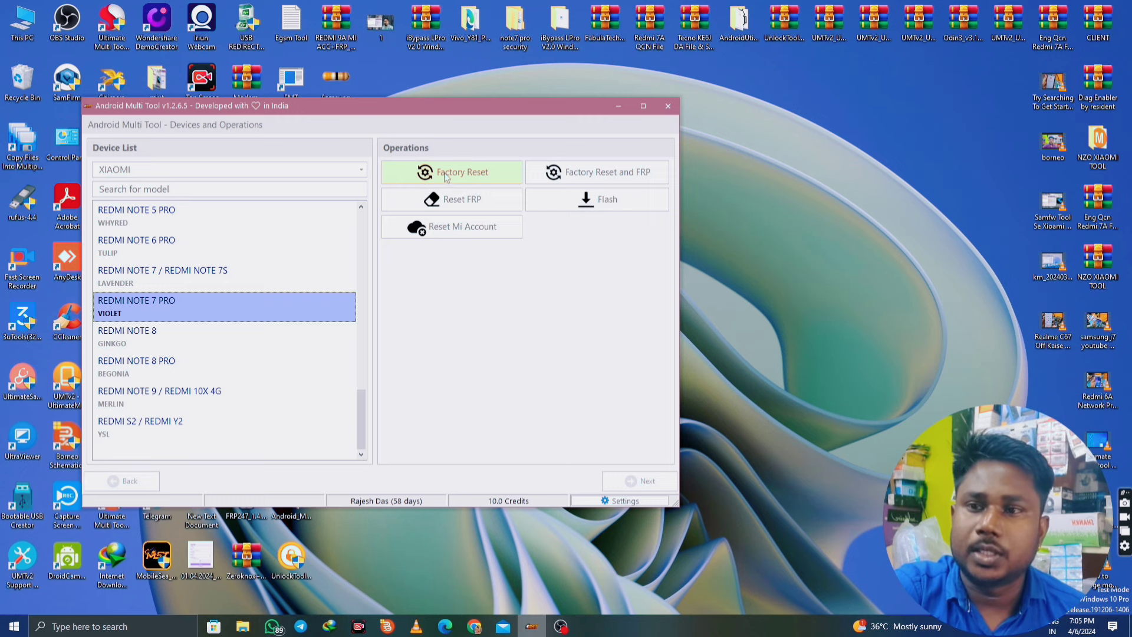
Start a Factory Reset for the Redmi Note 7 Pro, then go back to the device list.
click(452, 172)
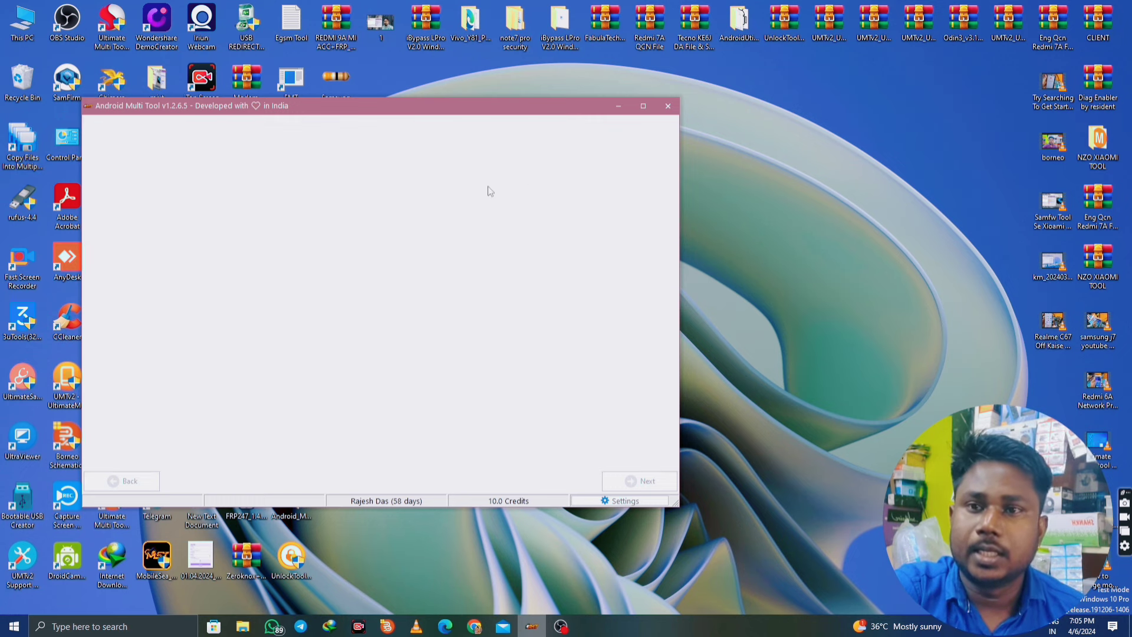
click(640, 481)
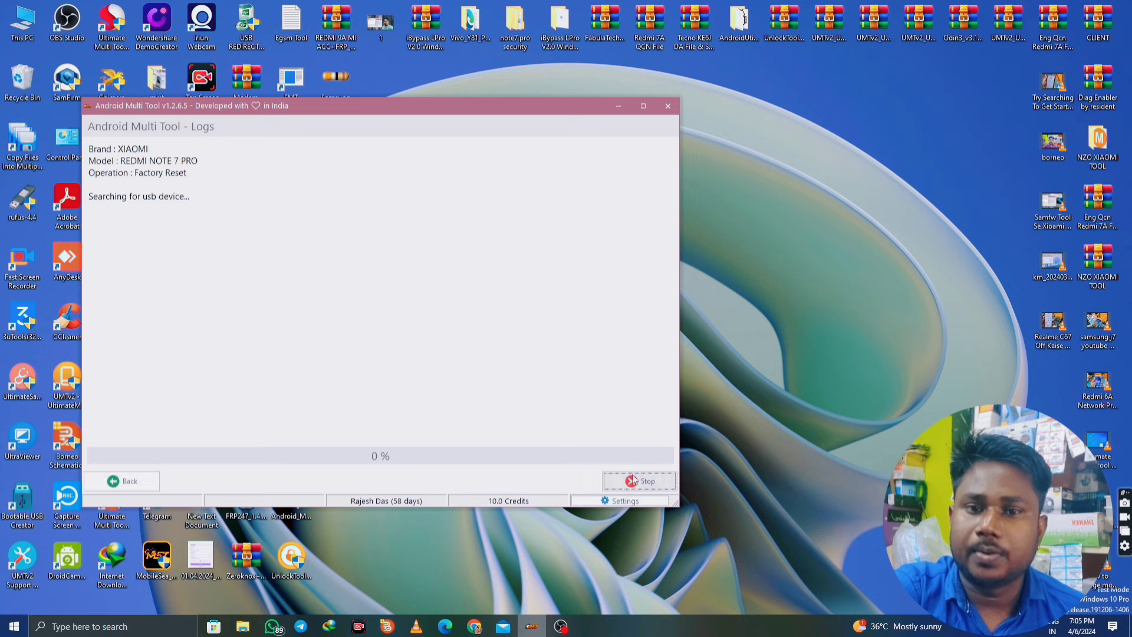
click(125, 481)
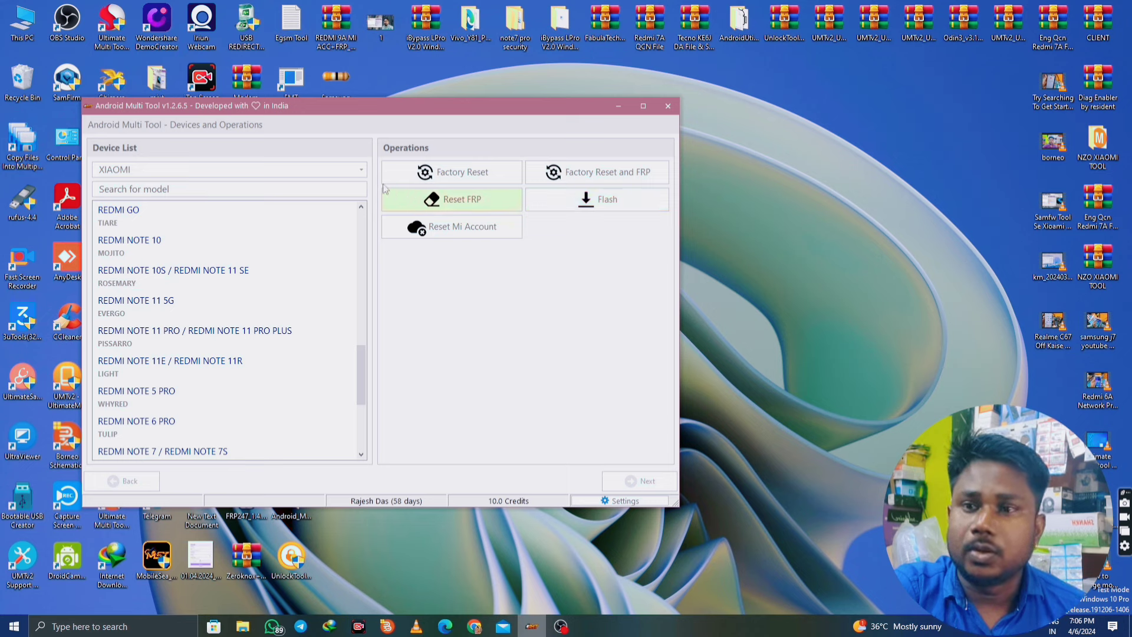
Switch the brand to VIVO and look through its supported models.
click(361, 170)
click(184, 361)
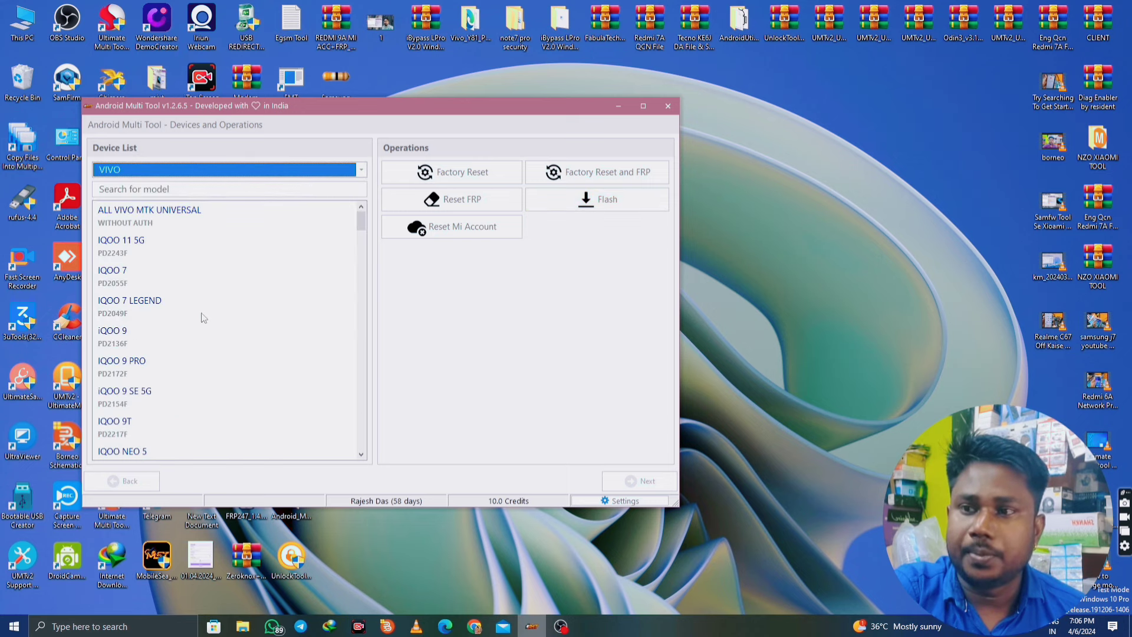
scroll(207, 224, down, 15)
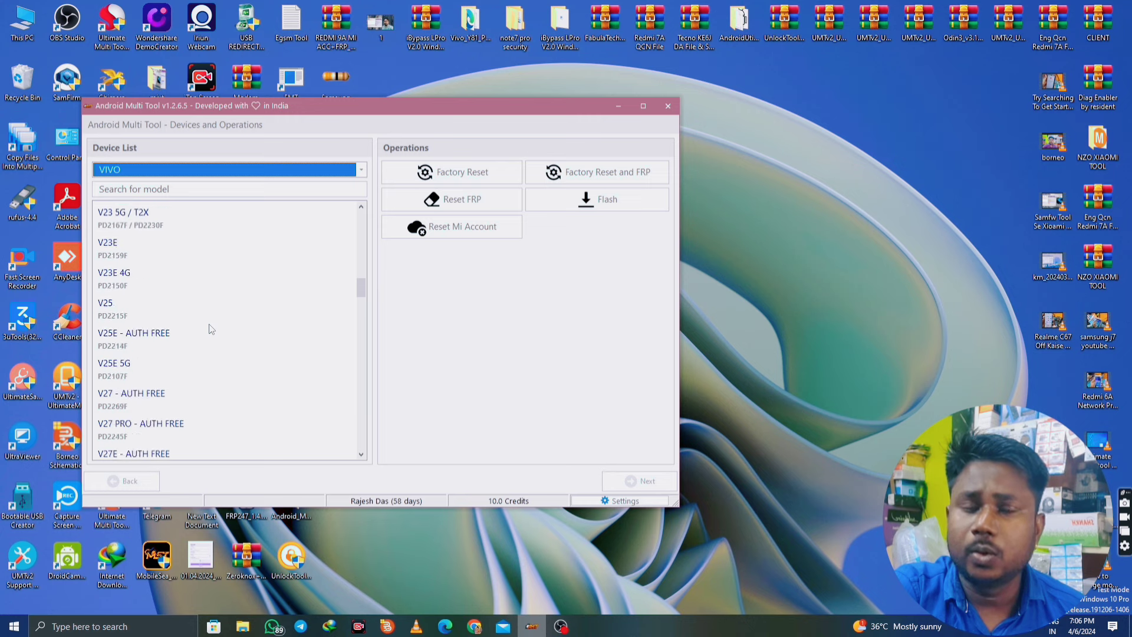
scroll(211, 329, down, 5)
scroll(207, 345, down, 2)
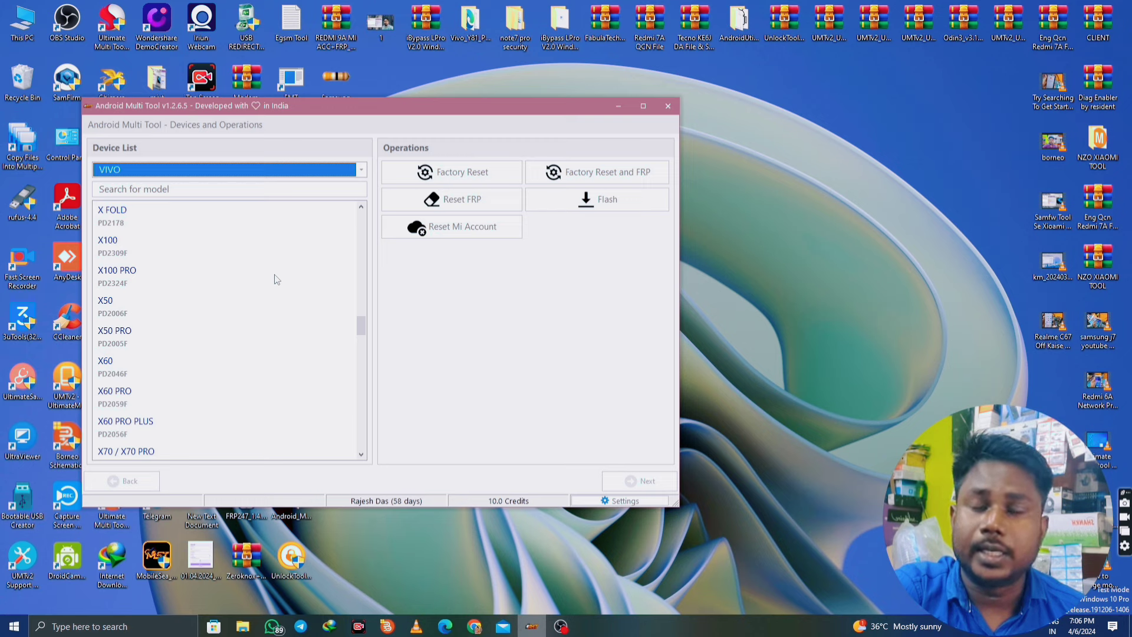
scroll(148, 363, down, 10)
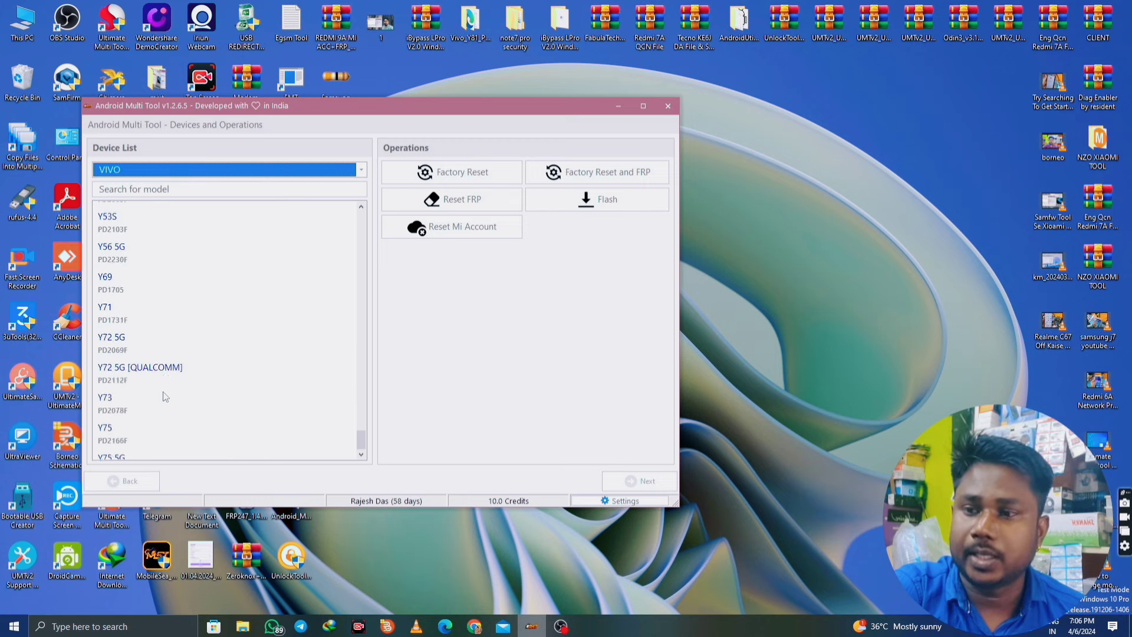
scroll(166, 395, down, 5)
scroll(166, 394, up, 15)
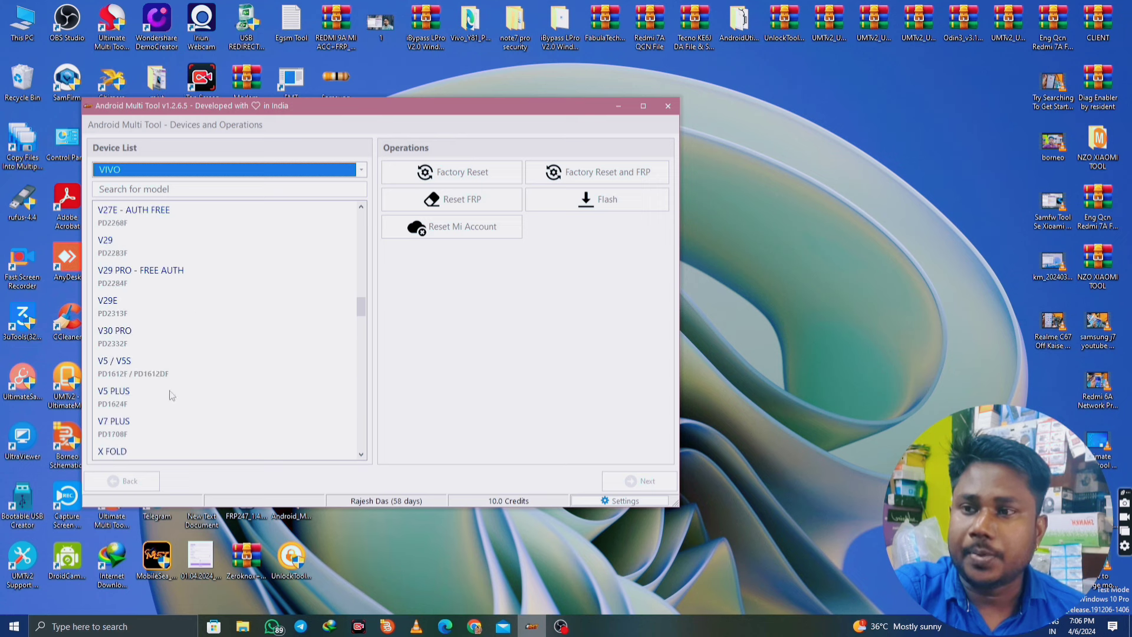
scroll(171, 394, up, 5)
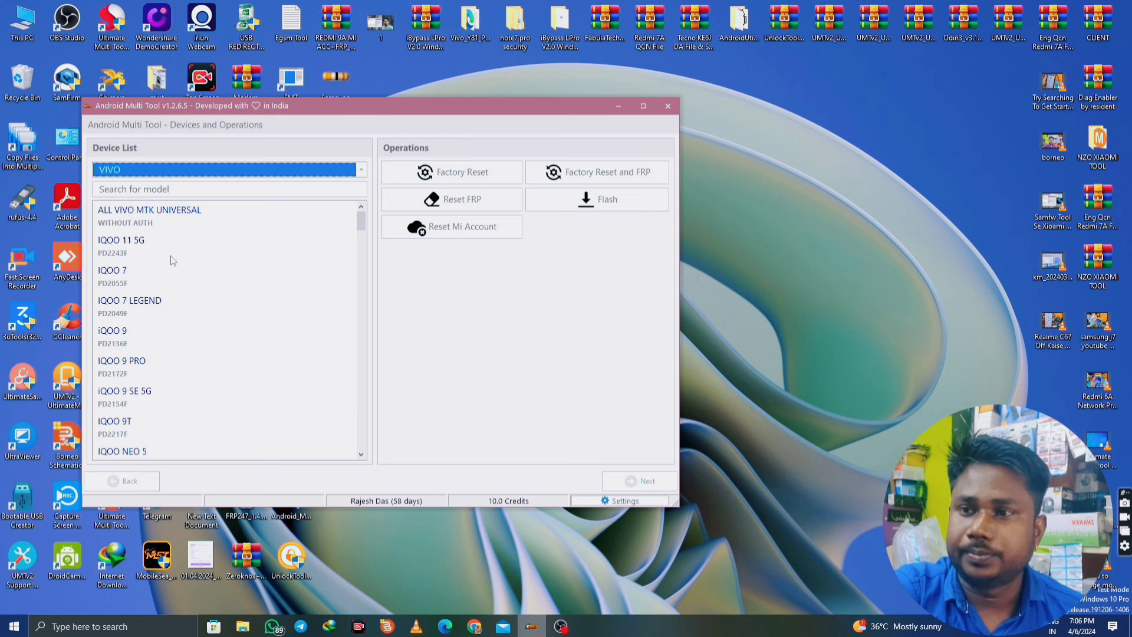
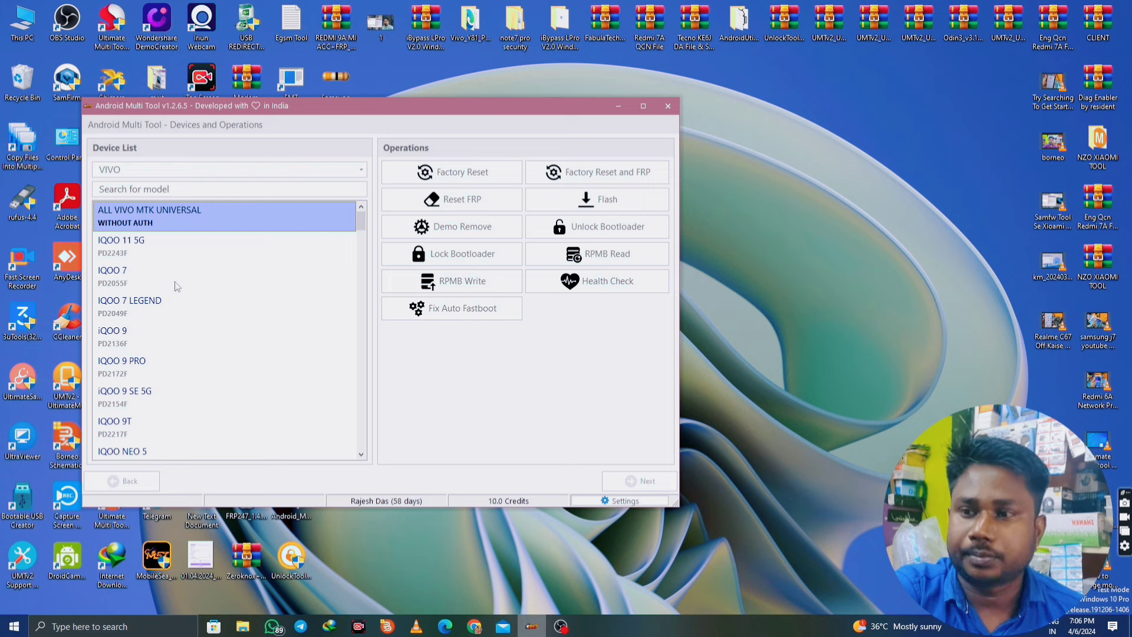
Switch the brand to REALME, select the UNIVERSAL model to show its operations, and look through the model list.
click(152, 171)
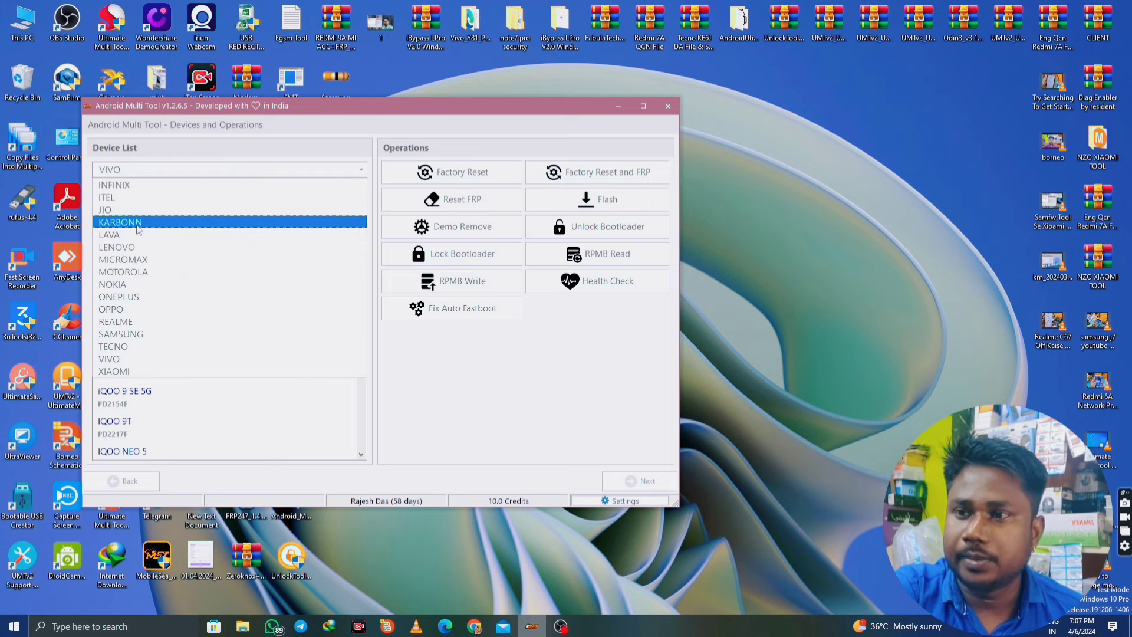
click(131, 322)
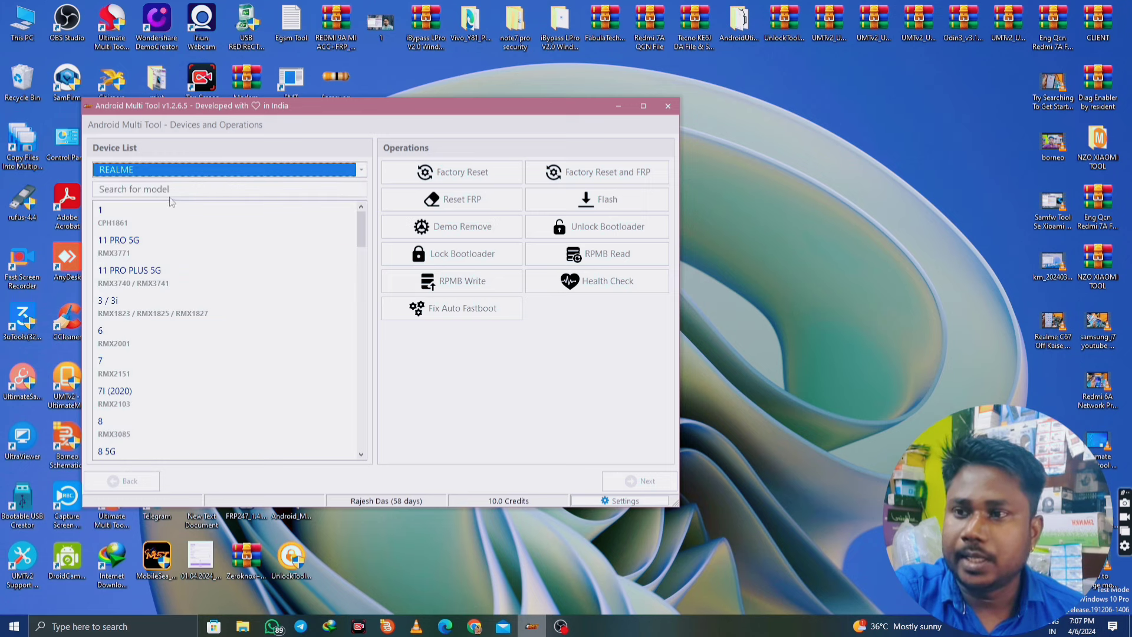
scroll(150, 271, down, 10)
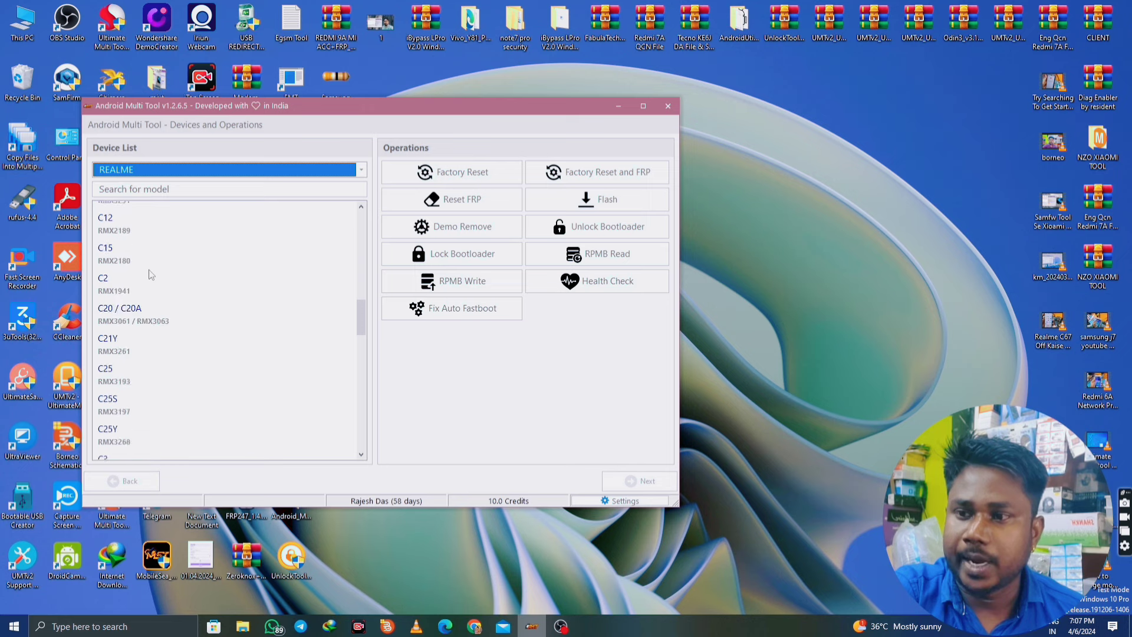
scroll(149, 272, down, 15)
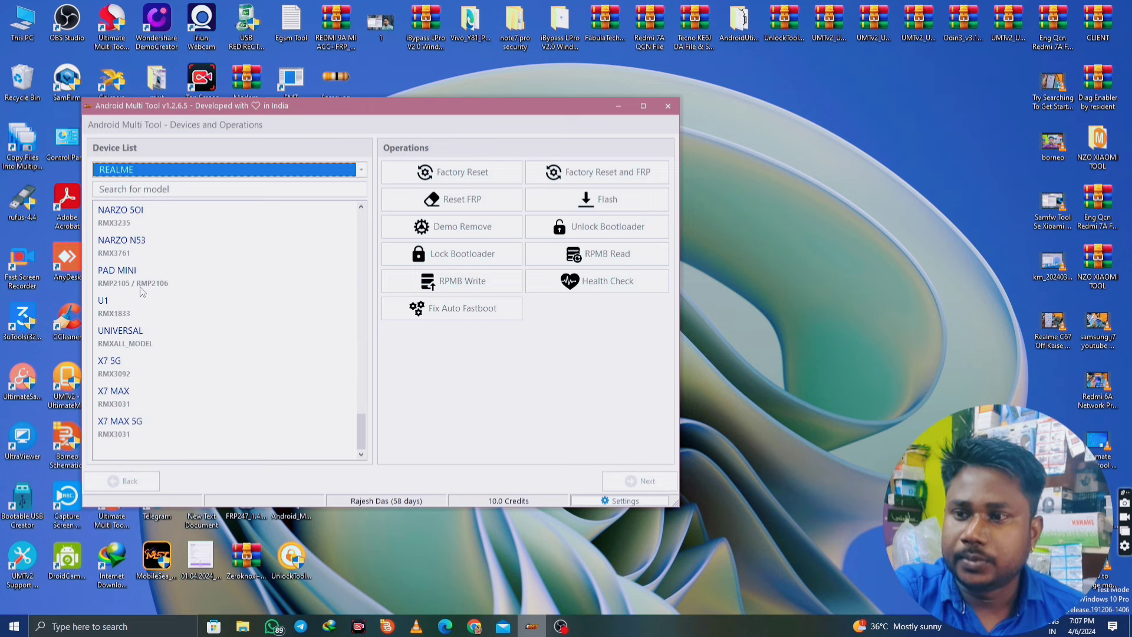
click(132, 340)
scroll(165, 284, up, 10)
scroll(136, 283, up, 12)
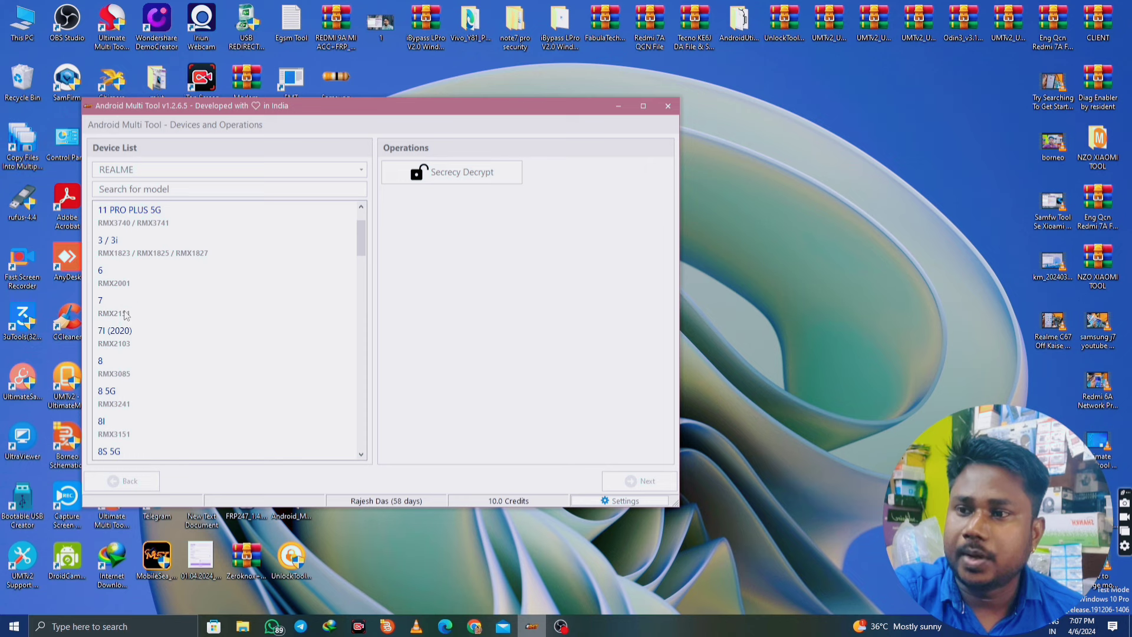
scroll(131, 289, up, 2)
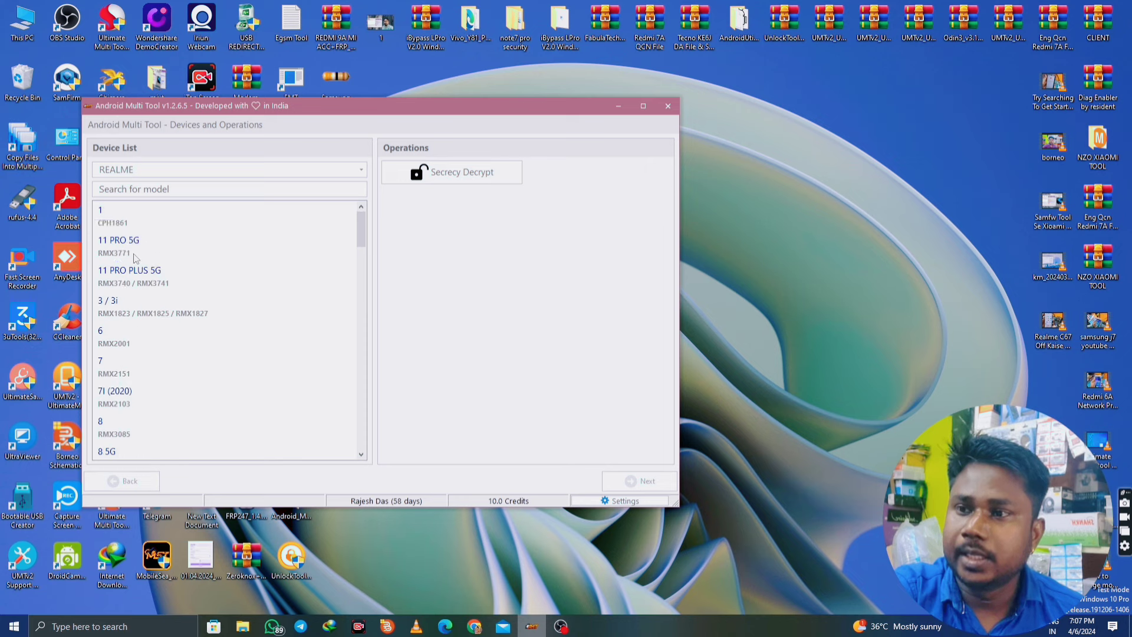
scroll(151, 318, down, 20)
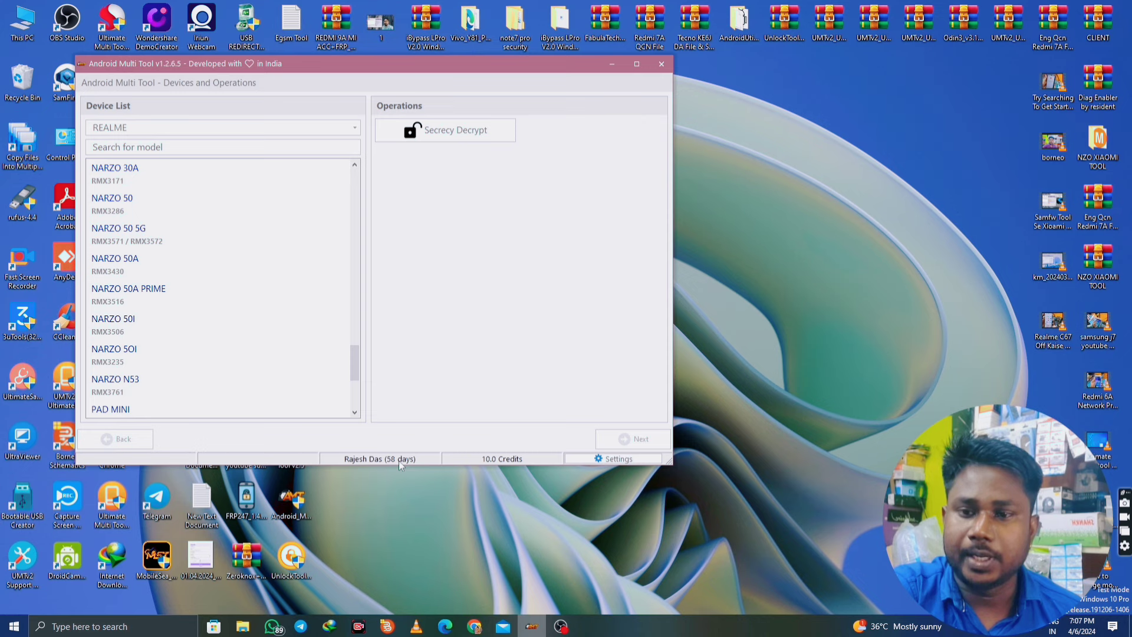
drag(487, 69, 434, 69)
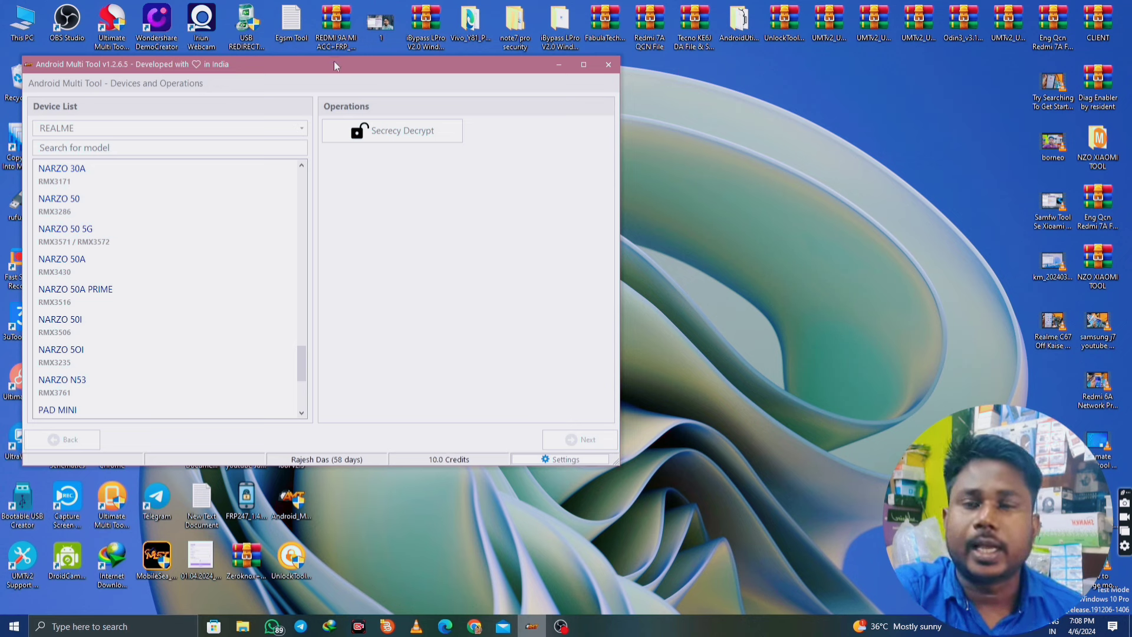
drag(338, 65, 365, 65)
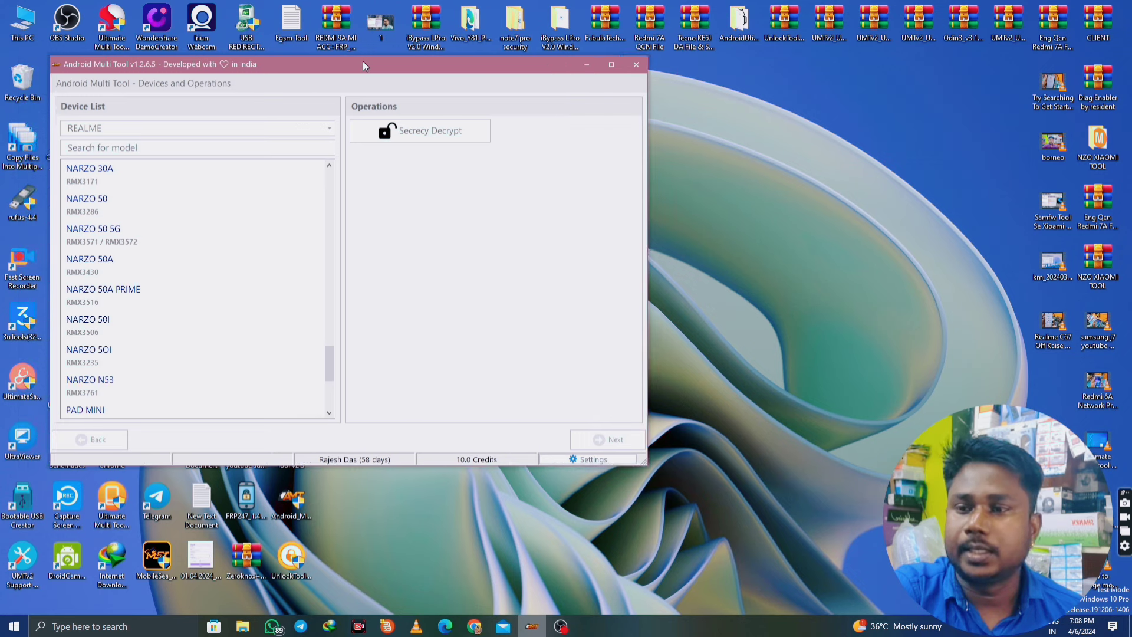
Look through the Realme models from the start of the list and select NARZO 30 PRO (RMX2117) to show its operations.
drag(334, 375, 331, 180)
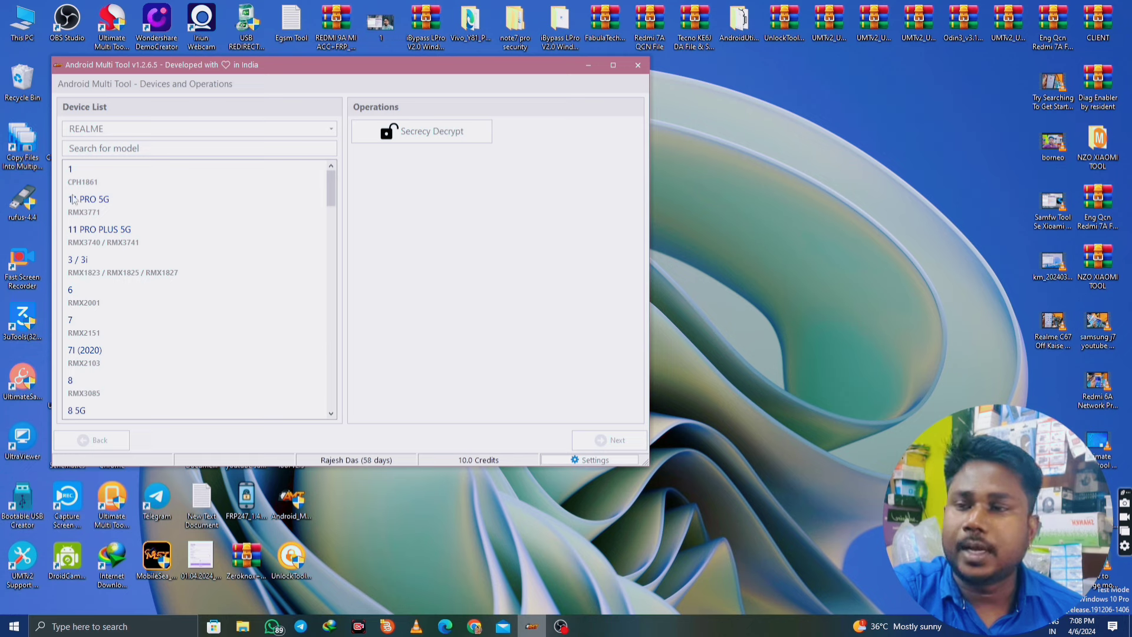
scroll(119, 342, down, 5)
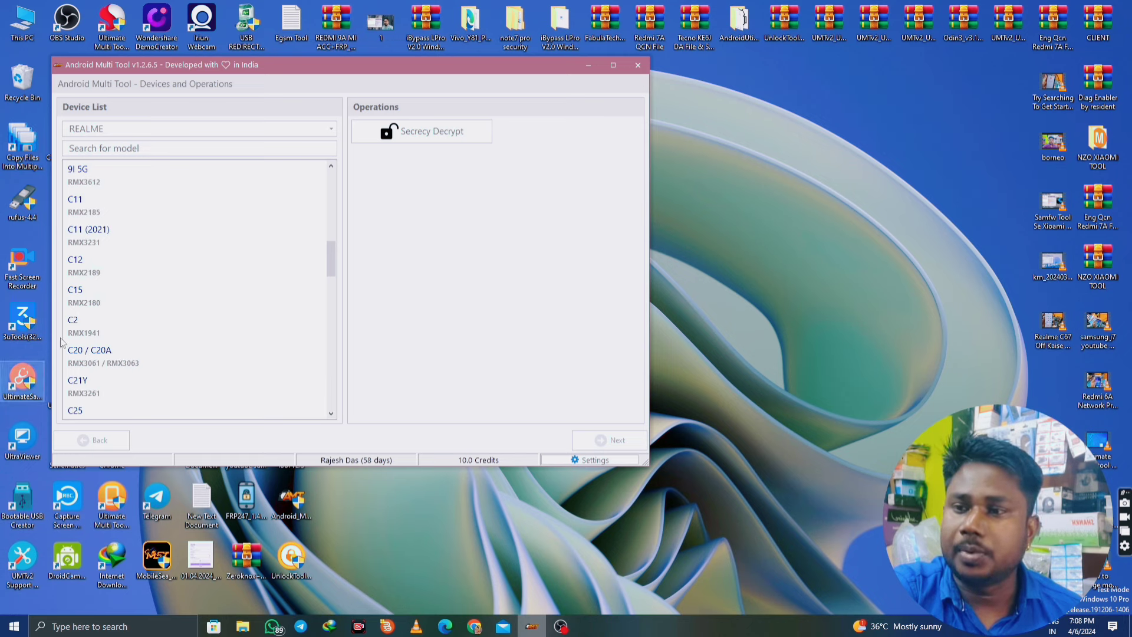
click(88, 322)
scroll(82, 365, down, 3)
scroll(80, 393, down, 5)
click(79, 386)
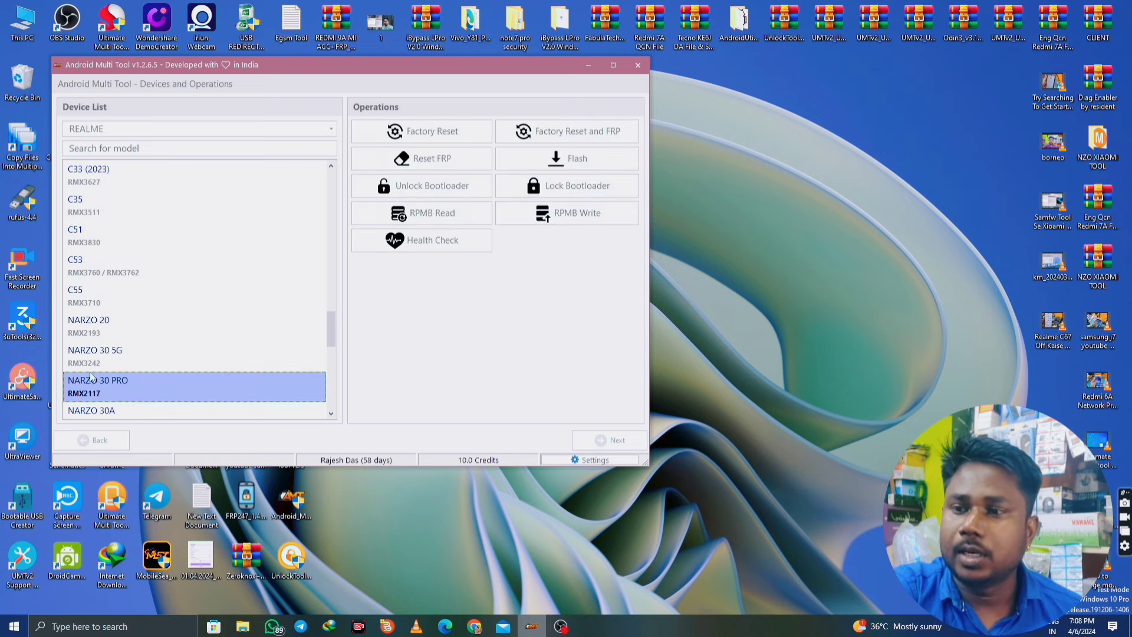
Select another Realme model further down the list to view its operations, and return to the start of the list.
scroll(82, 354, down, 10)
click(90, 386)
scroll(93, 312, up, 7)
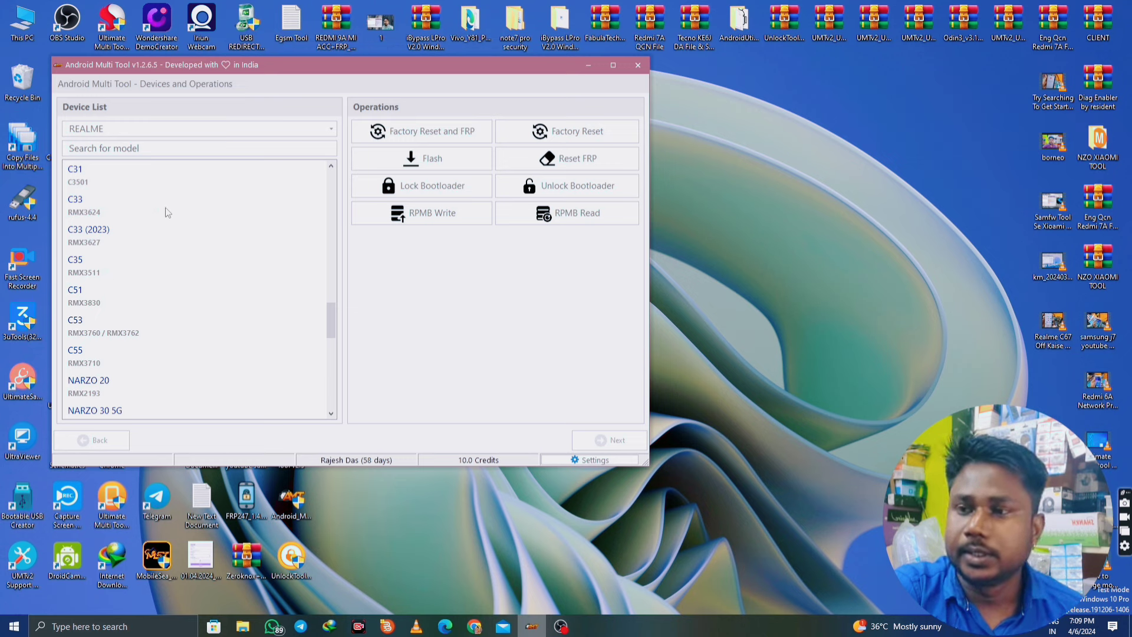
scroll(140, 246, up, 5)
scroll(140, 246, up, 4)
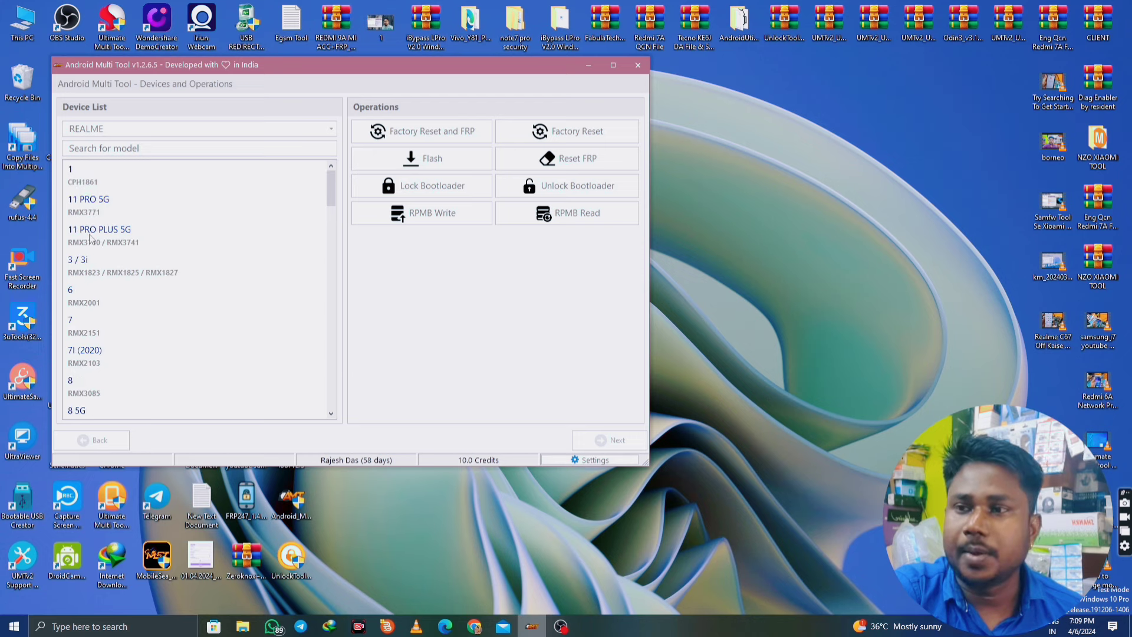
Minimize Android Multi Tool, switch to Chrome and search Google for "android multi tool".
click(587, 65)
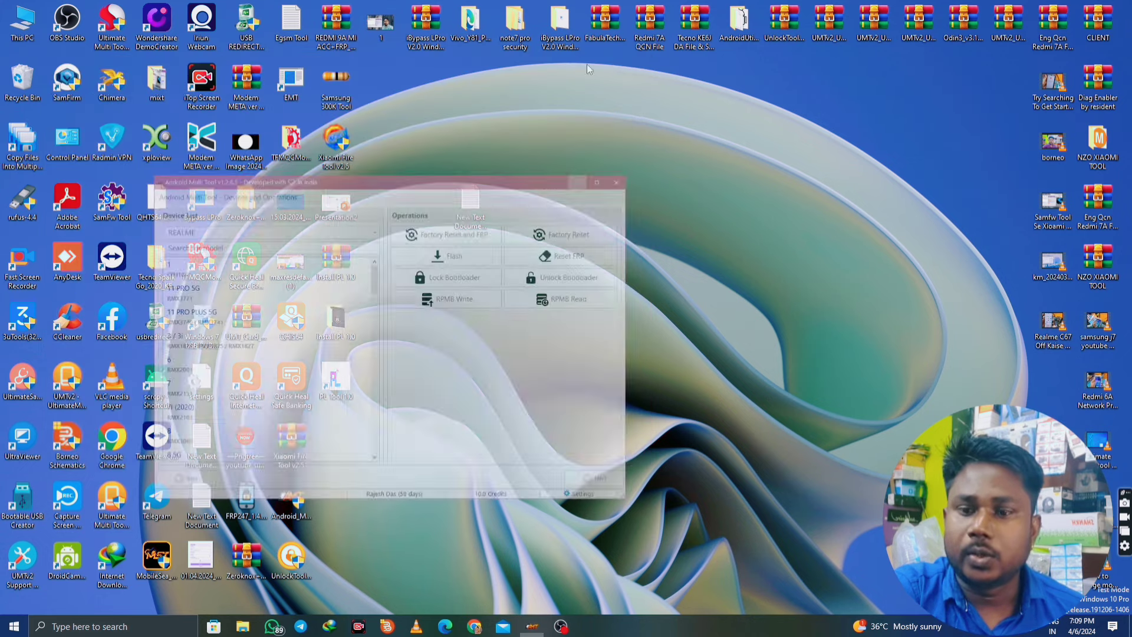
click(469, 629)
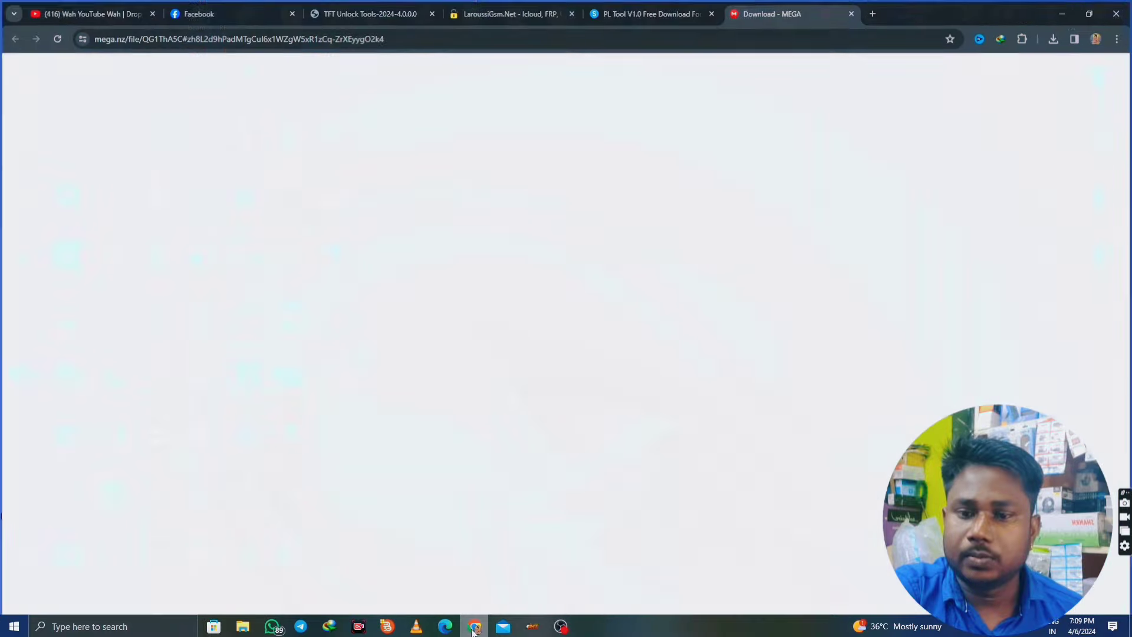
key(alt+Home)
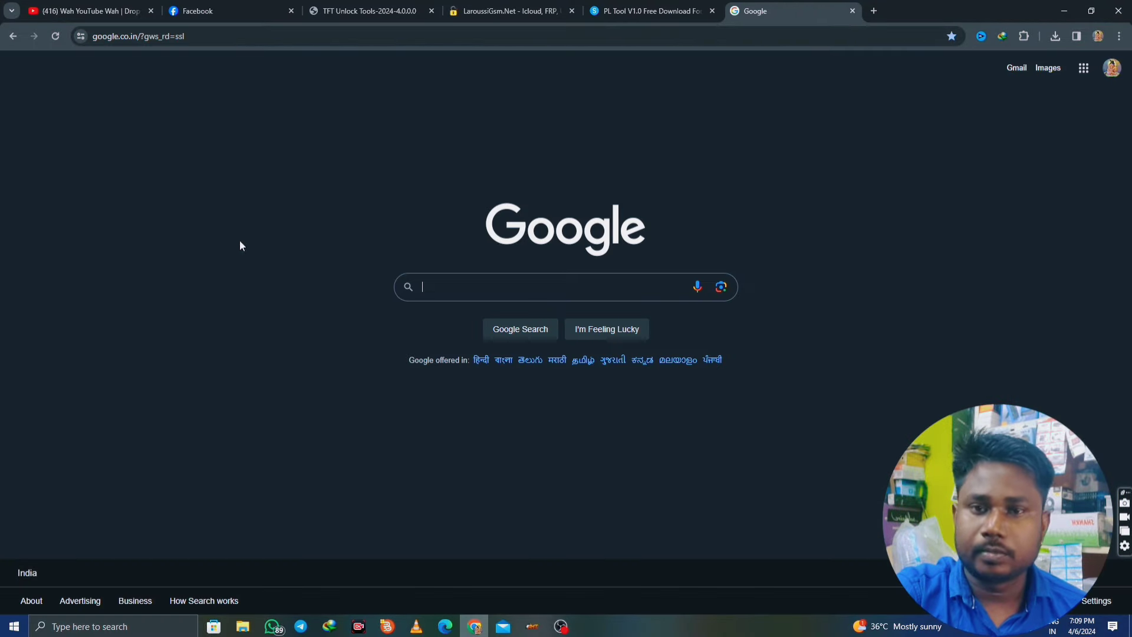
click(454, 285)
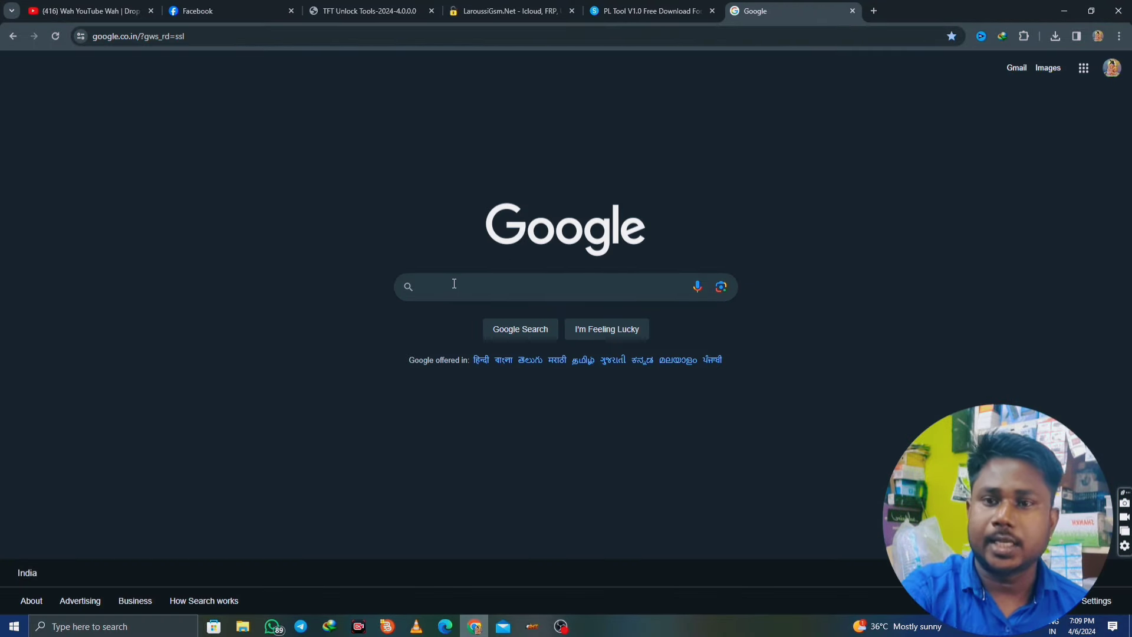
text(and)
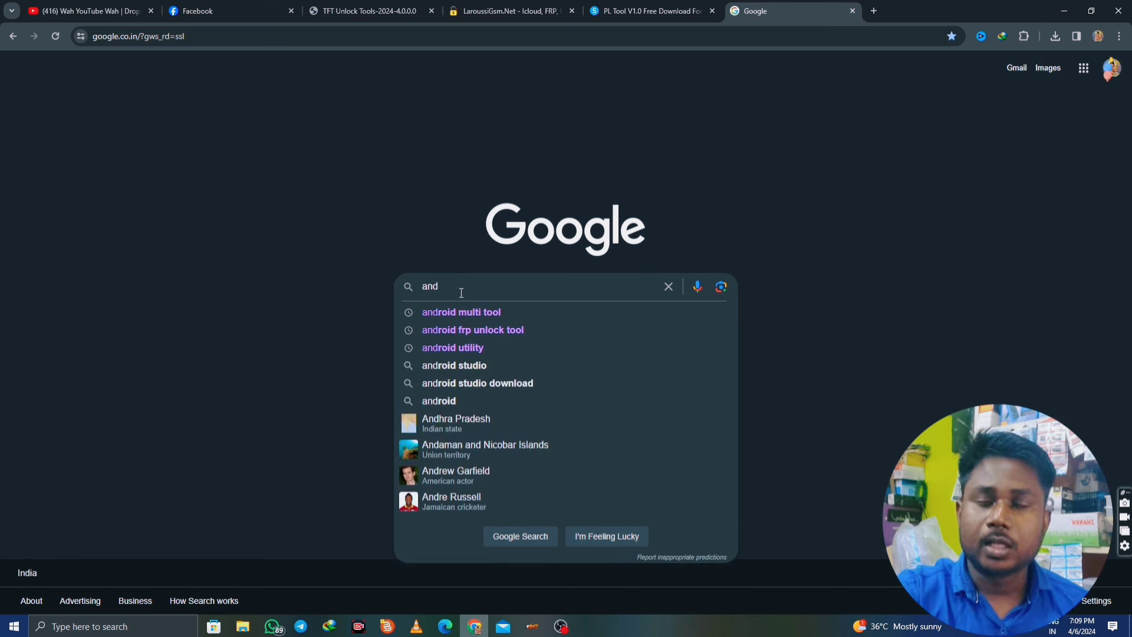
click(478, 318)
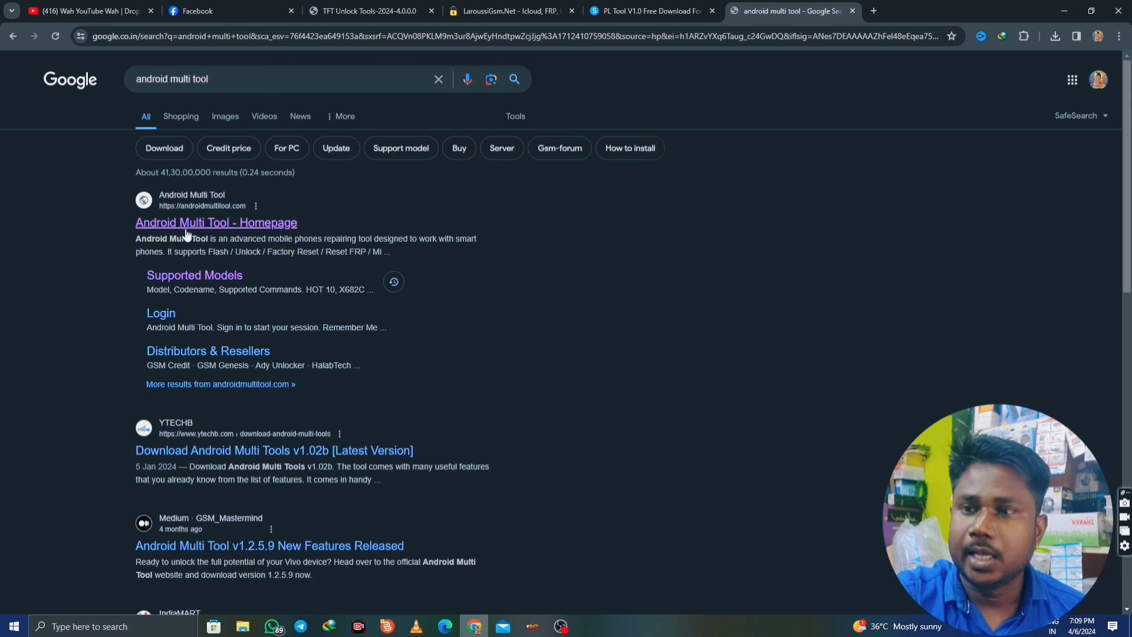
Open the Android Multi Tool homepage at androidmultitool.com from the search results.
drag(120, 227, 314, 229)
click(318, 224)
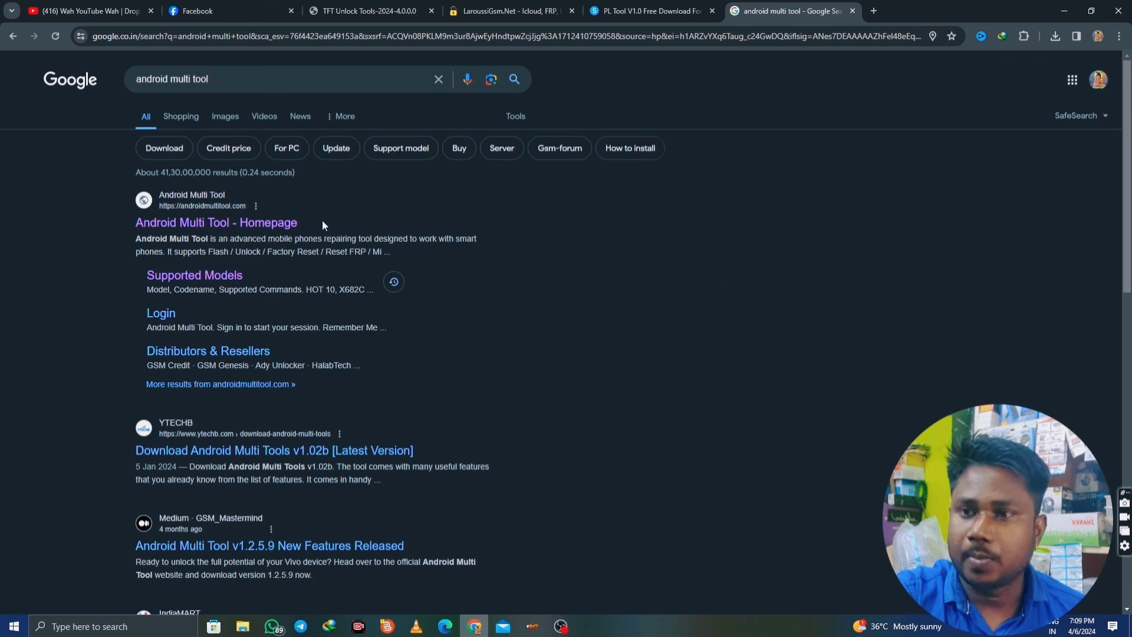
click(221, 228)
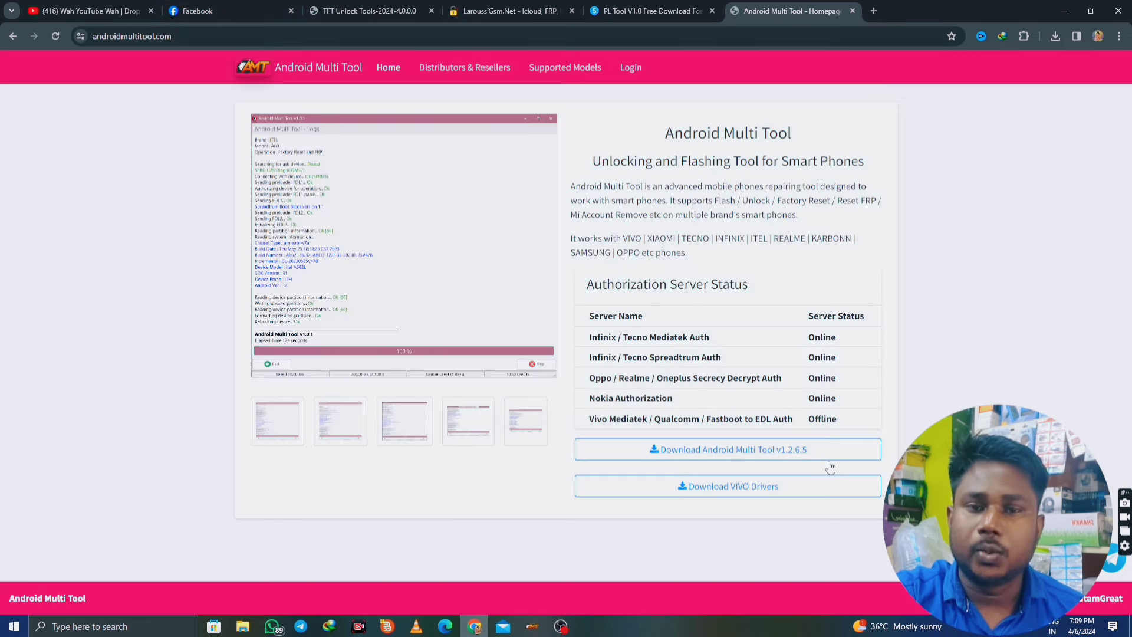
Shrink the browser window and check the server status of the Infinix / Tecno Mediatek and Spreadtrum authorizations.
drag(924, 4, 982, 4)
double_click(982, 5)
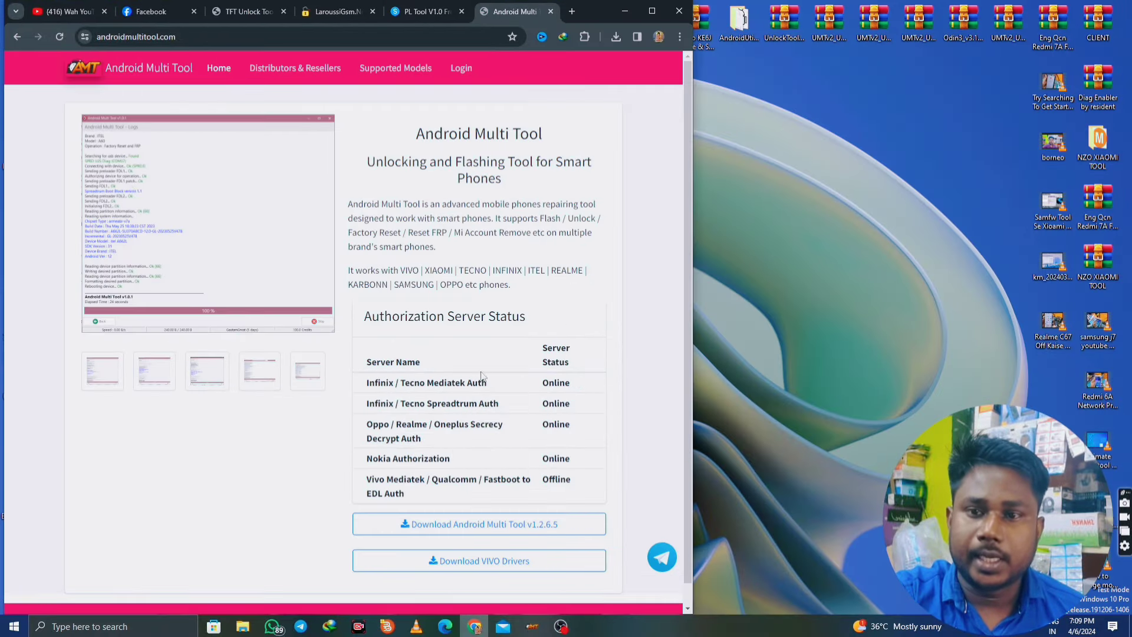
double_click(380, 383)
double_click(413, 384)
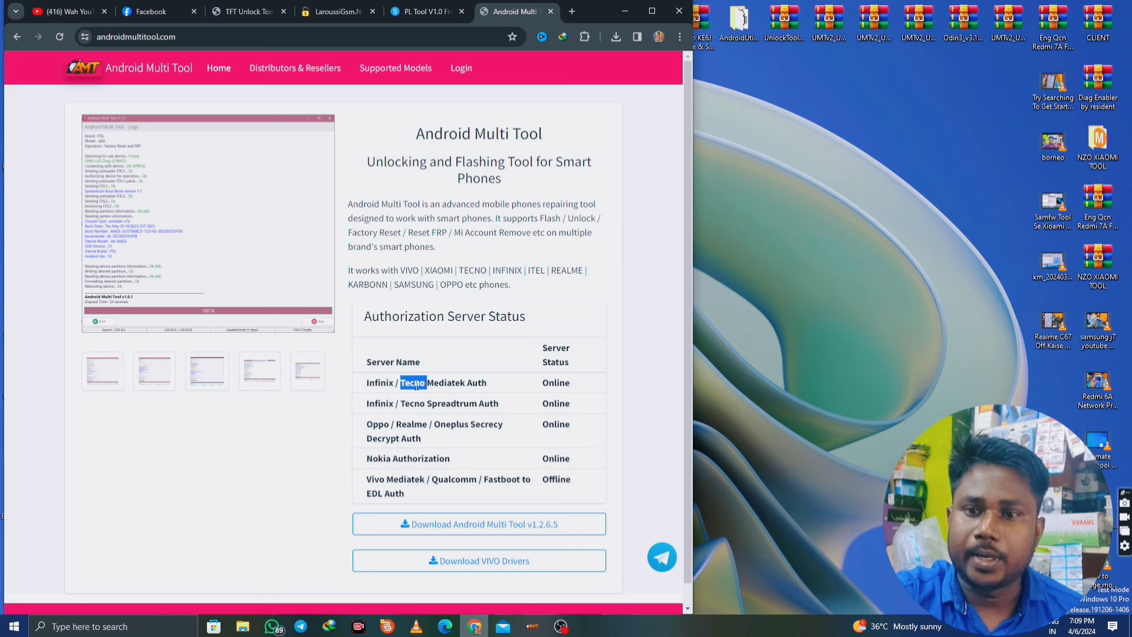
double_click(477, 383)
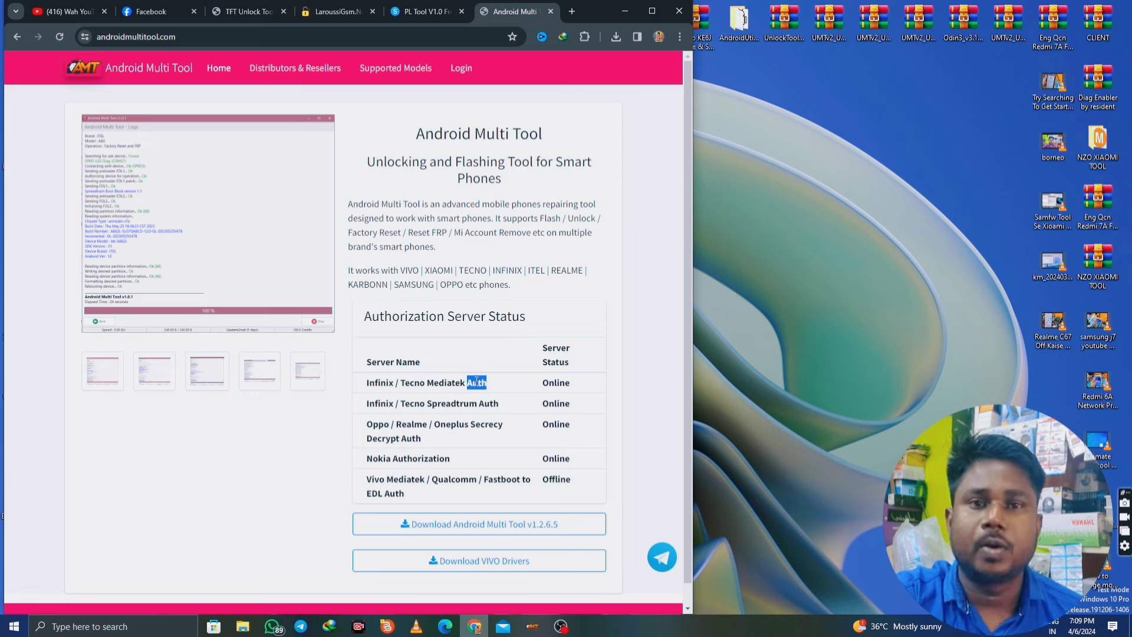
double_click(561, 383)
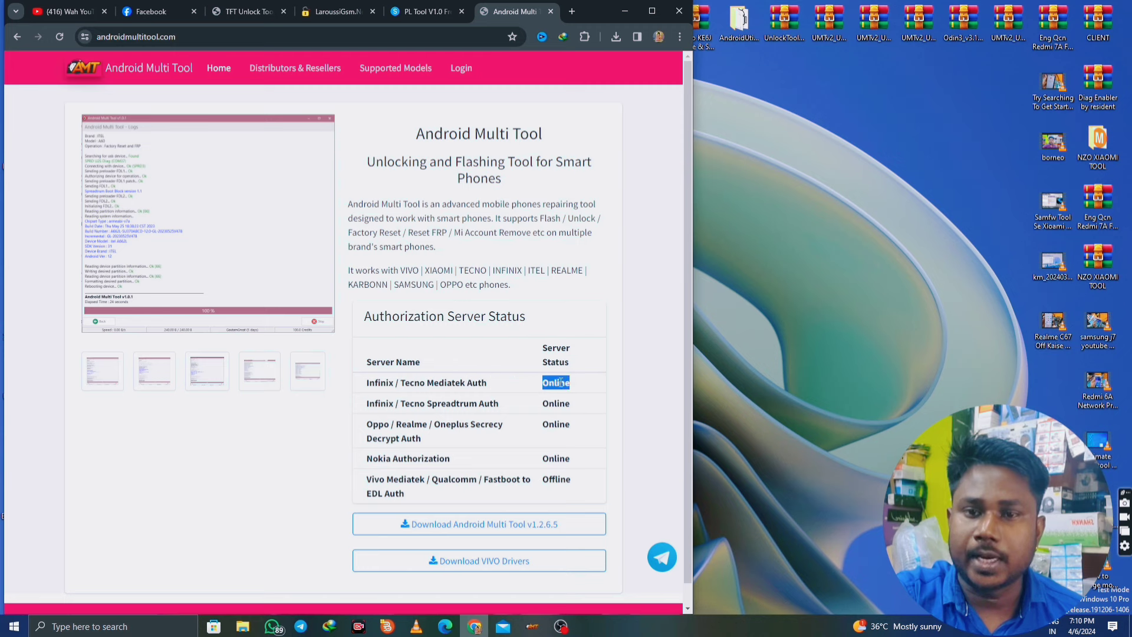
double_click(415, 382)
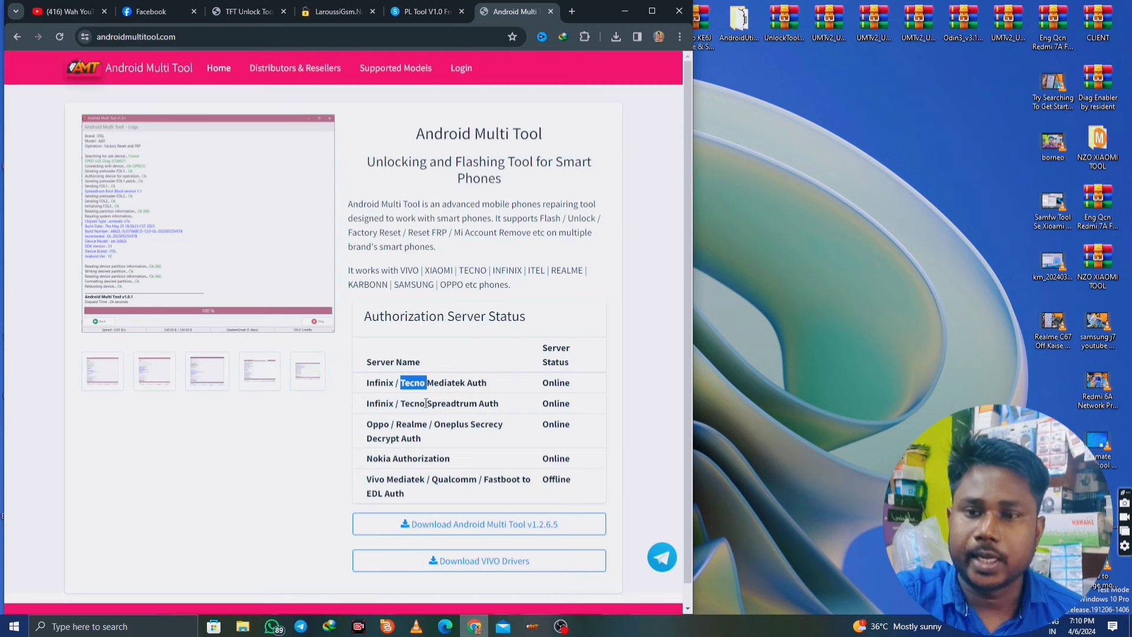
click(427, 402)
double_click(554, 406)
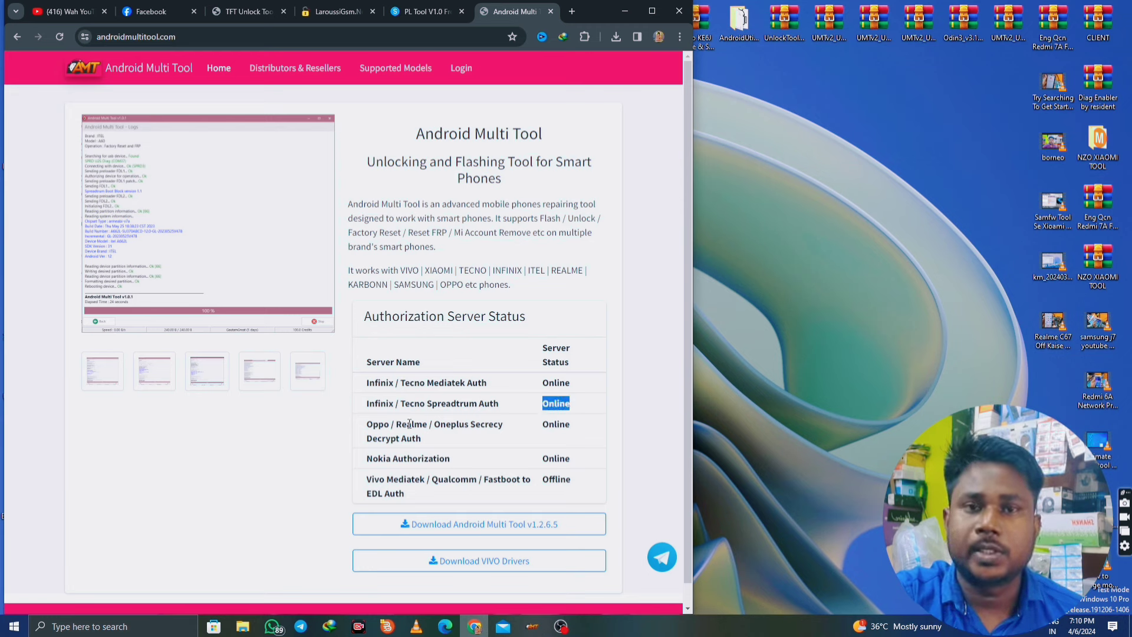
Check the server status of the Oppo / Realme / Oneplus, Nokia and Vivo authorizations.
click(378, 424)
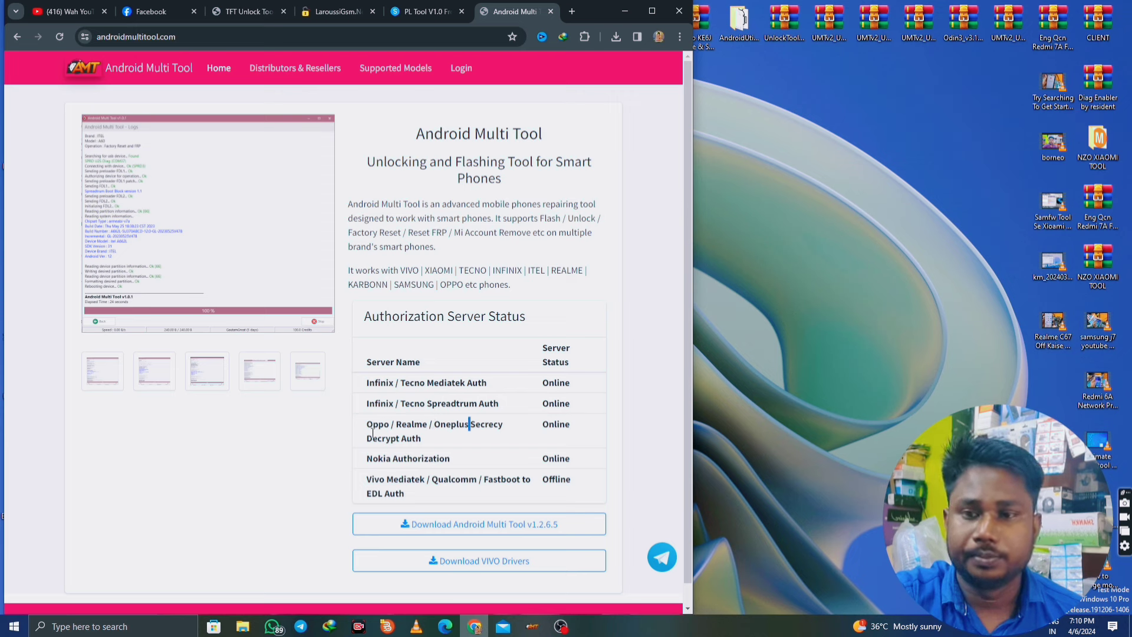
double_click(557, 424)
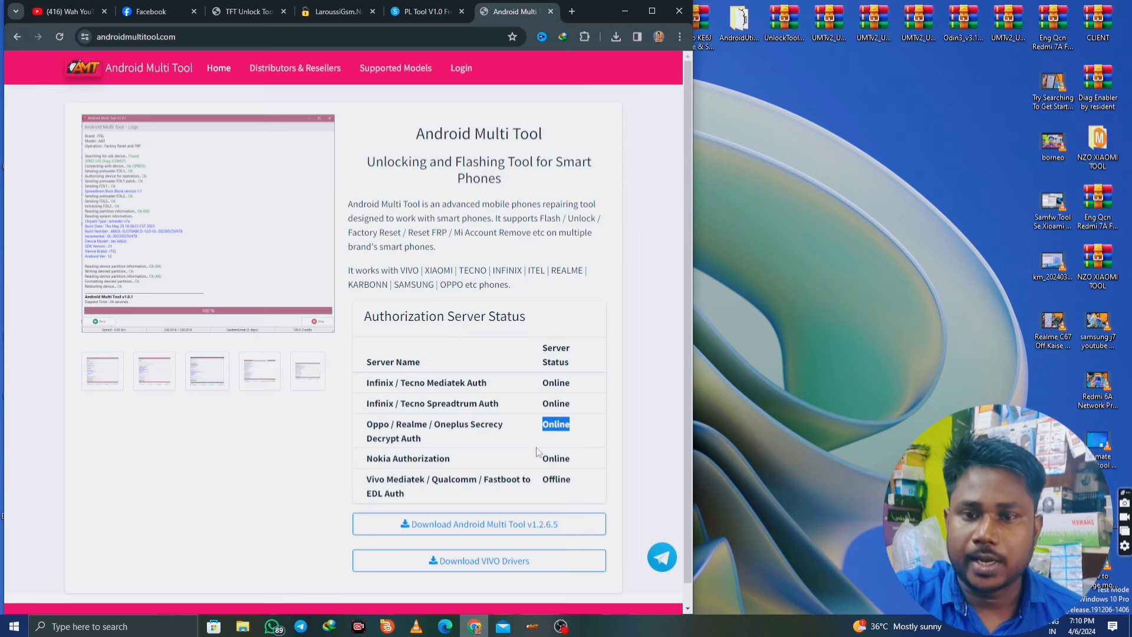
double_click(379, 458)
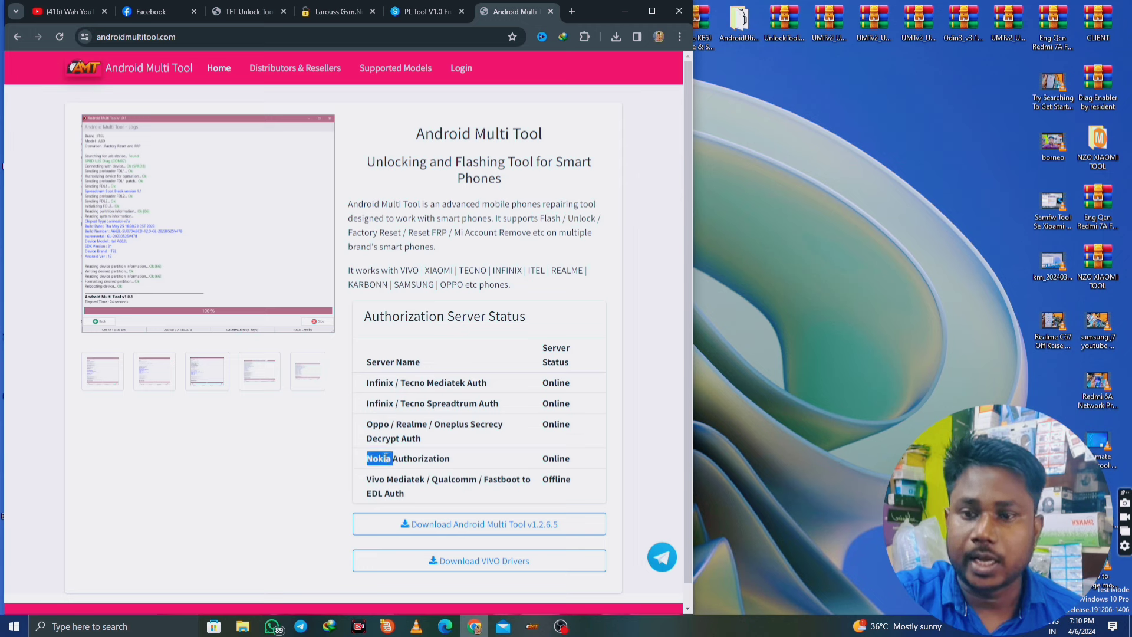
click(559, 457)
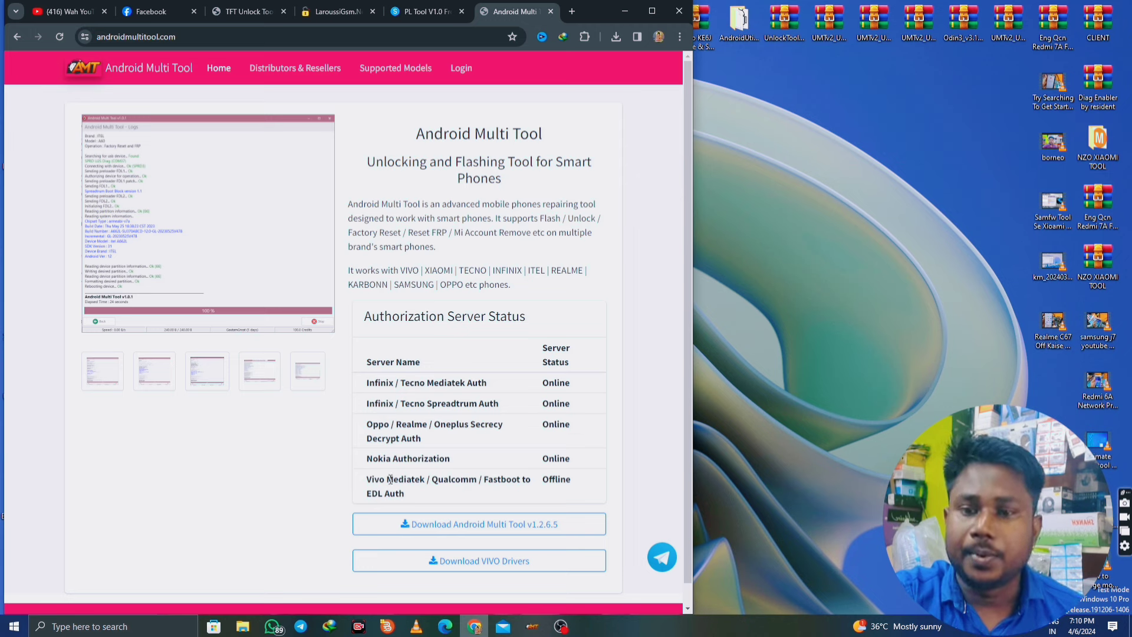
double_click(562, 480)
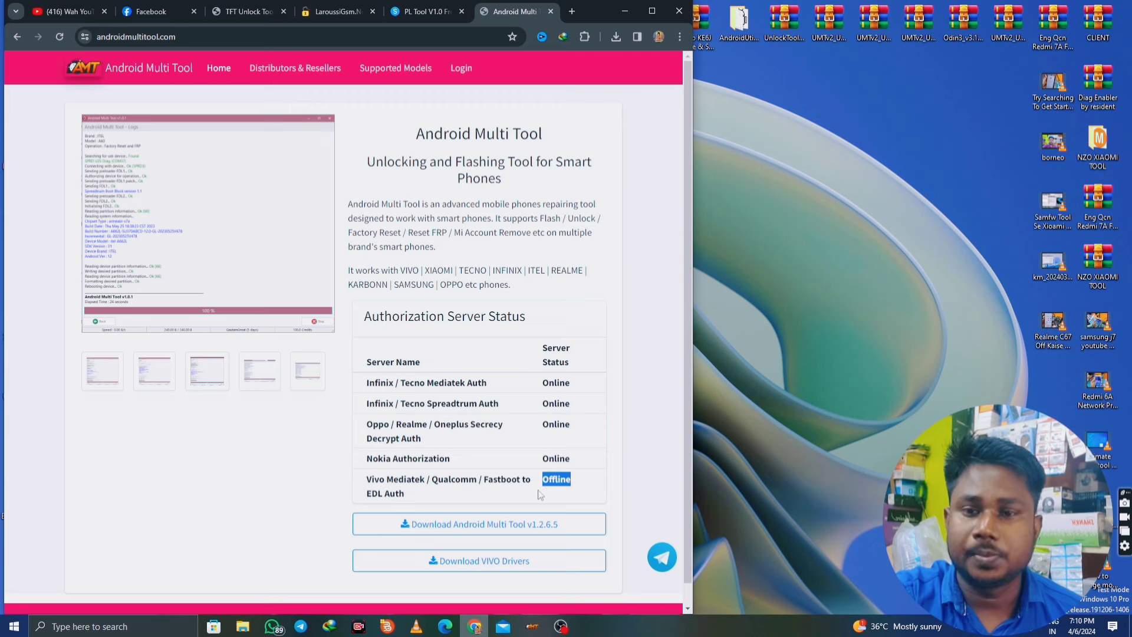
double_click(563, 483)
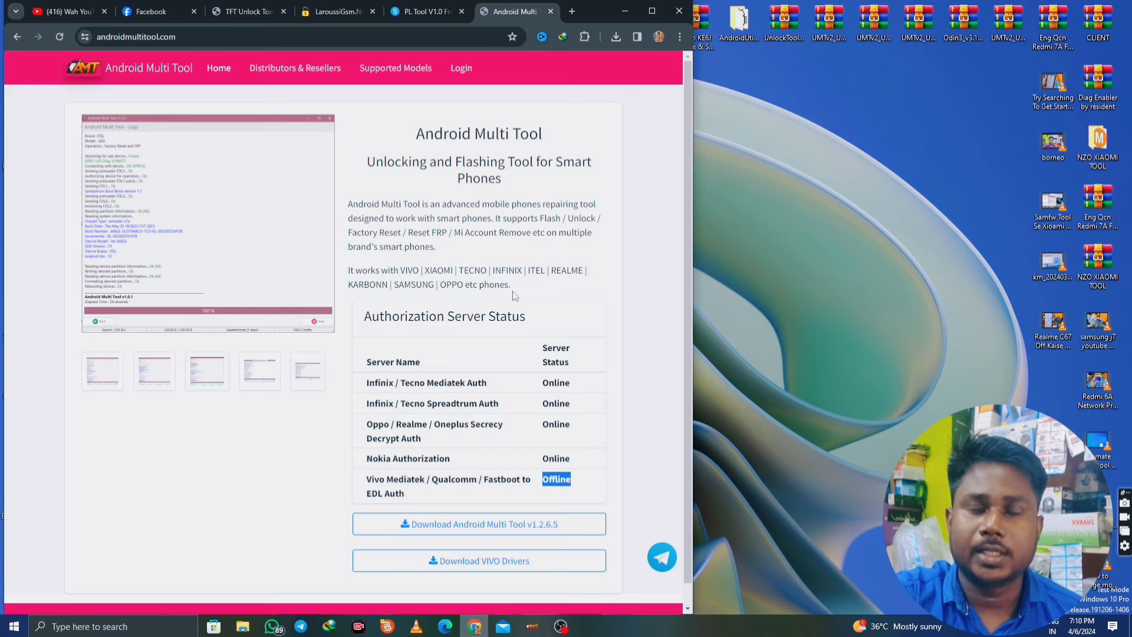
Open the user dashboard through the website's login and log out of the account.
click(653, 13)
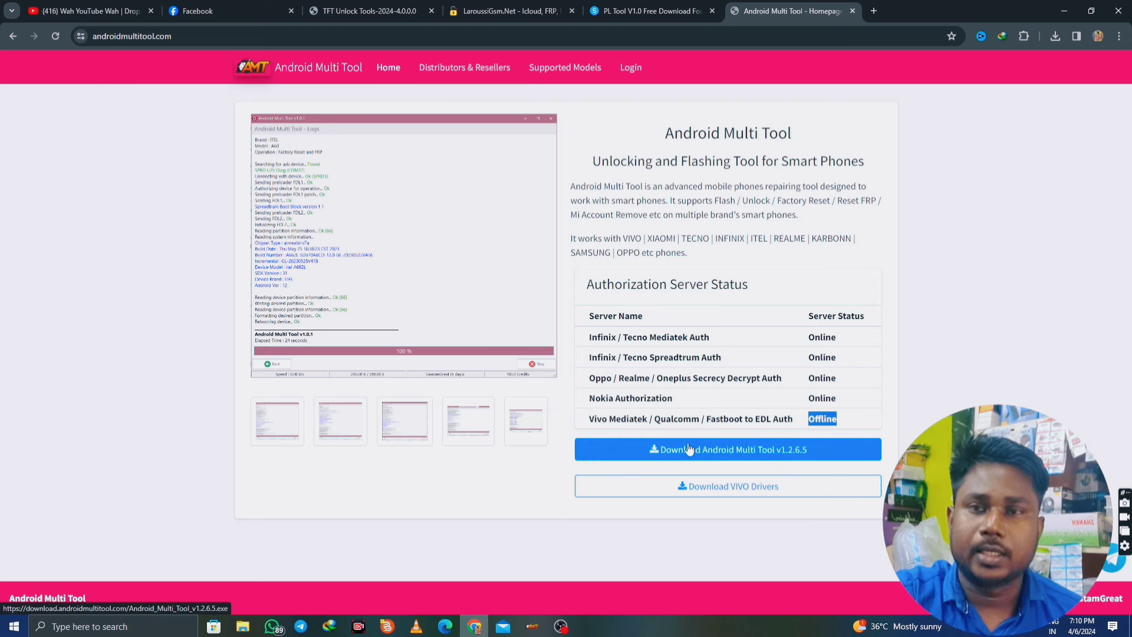
drag(929, 7, 463, 44)
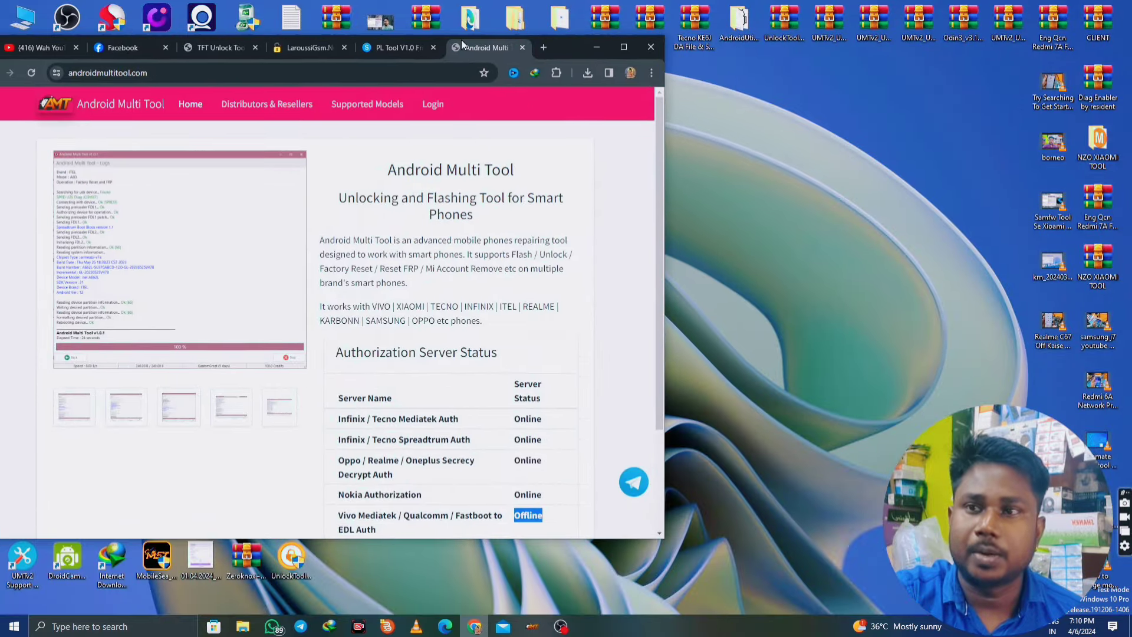
click(433, 105)
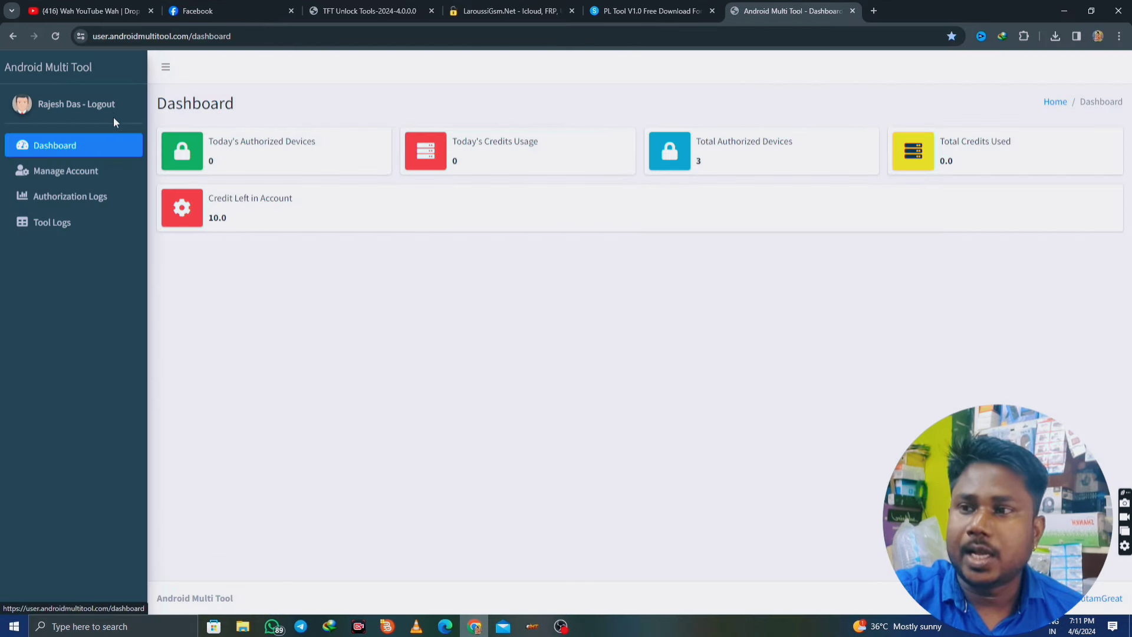
click(112, 107)
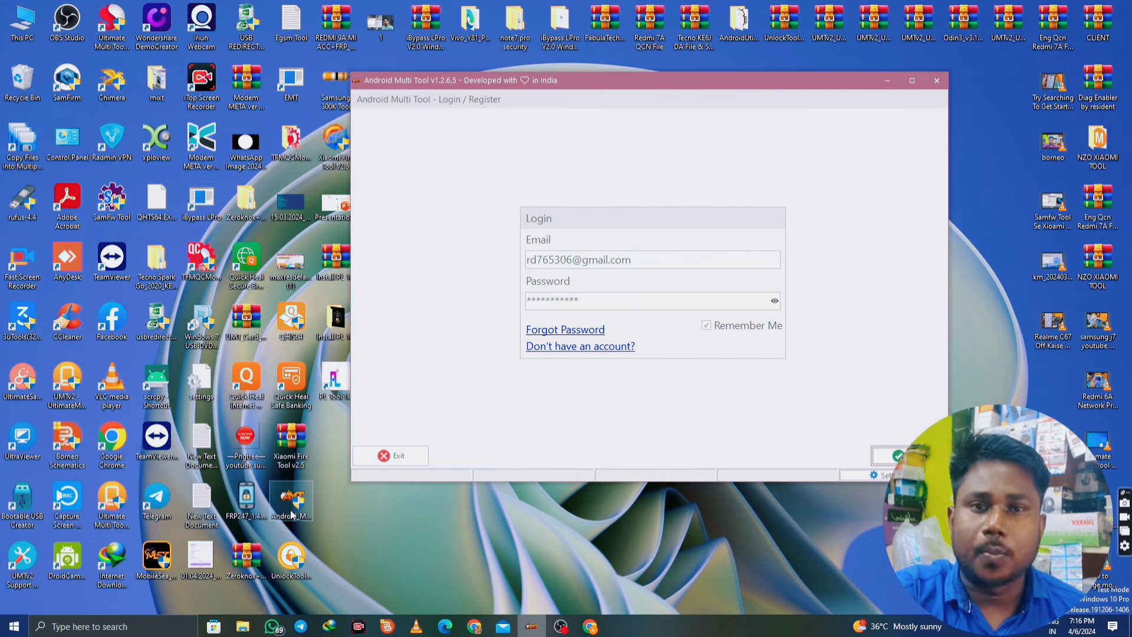
Switch to Android Multi Tool's login window and examine its email and password fields.
drag(556, 88, 286, 140)
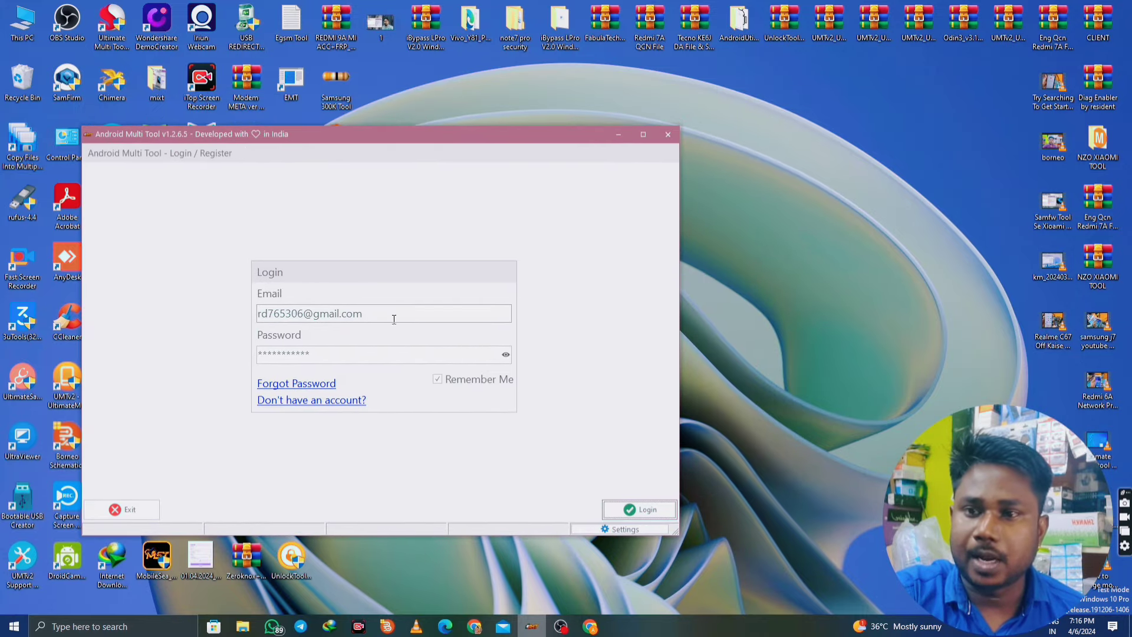
drag(394, 319, 235, 313)
key(Tab)
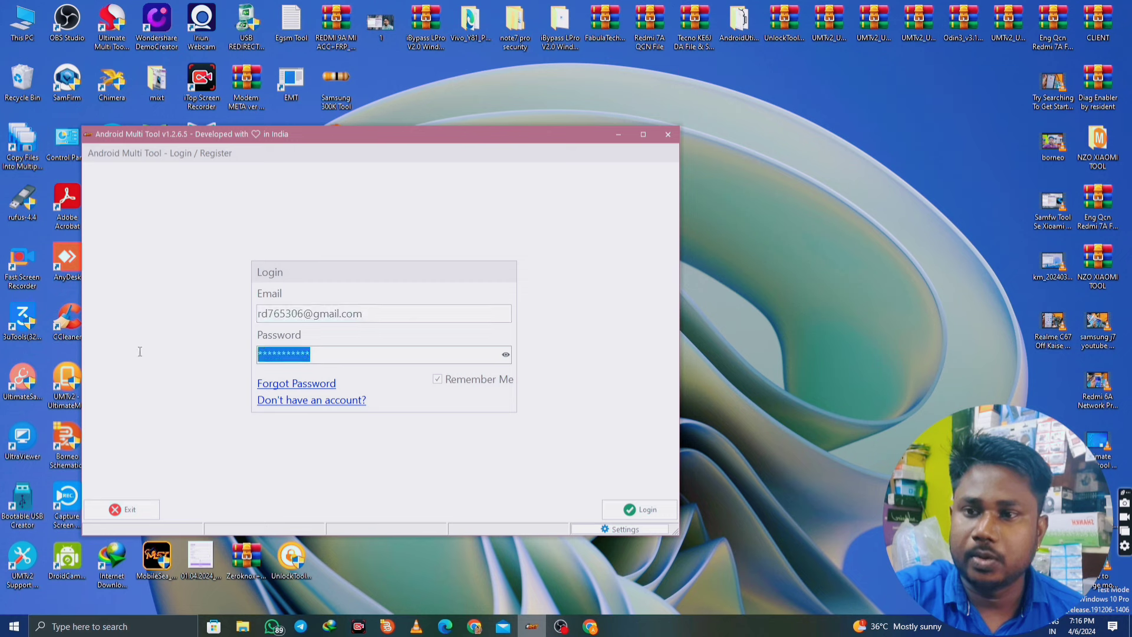
drag(363, 314, 227, 319)
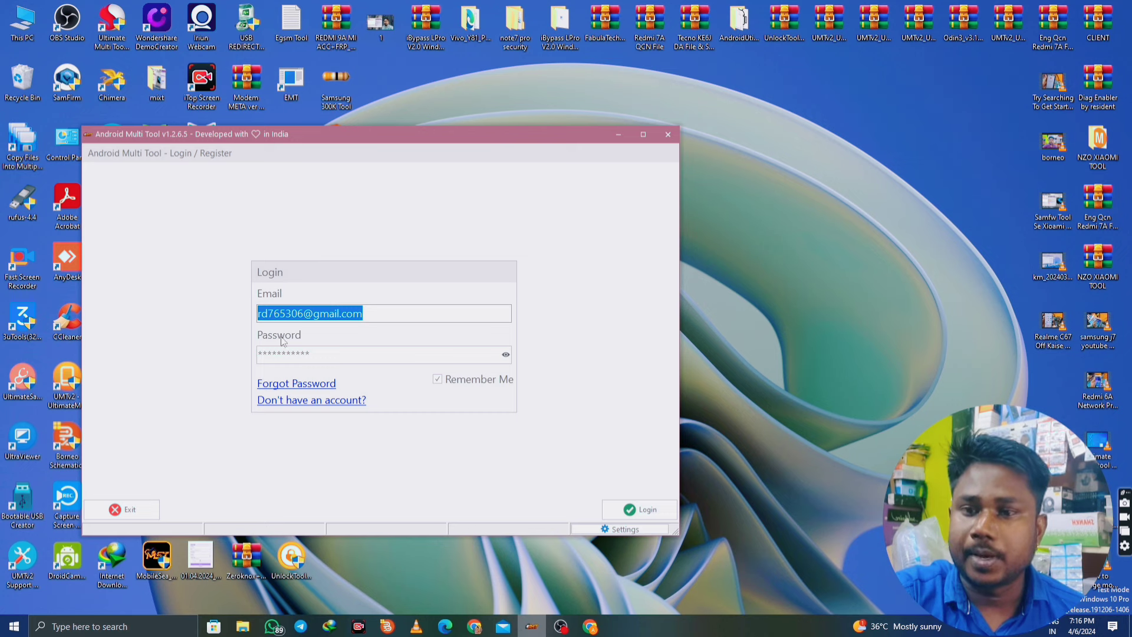
Open the registration form for a new account and fill in the email, name, password and password confirmation.
click(279, 402)
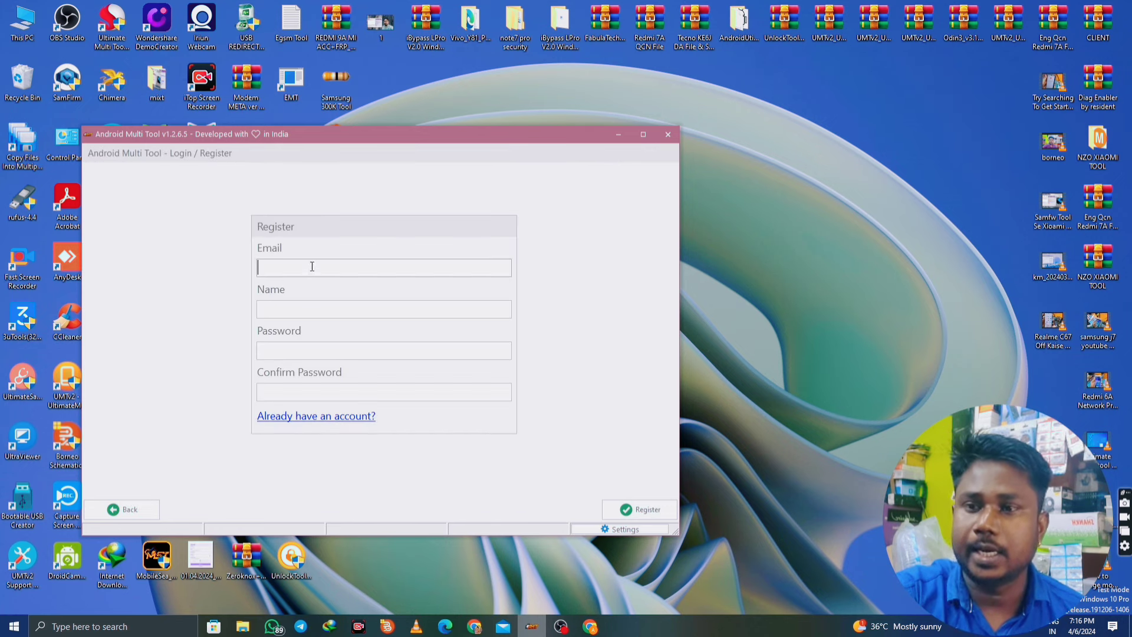
click(282, 309)
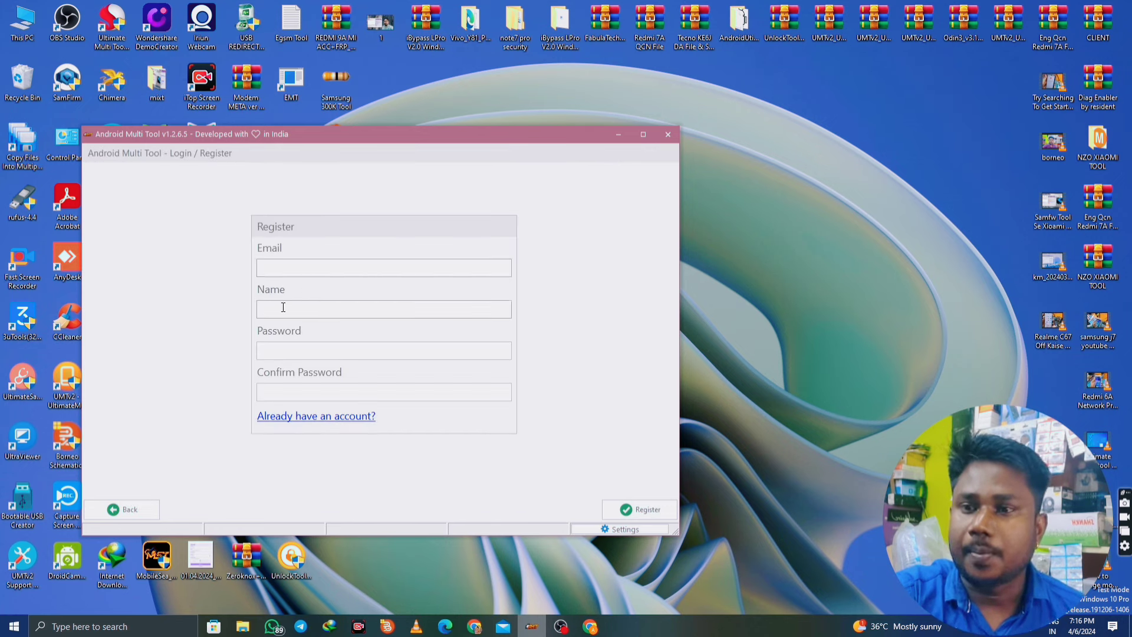
click(287, 346)
click(275, 391)
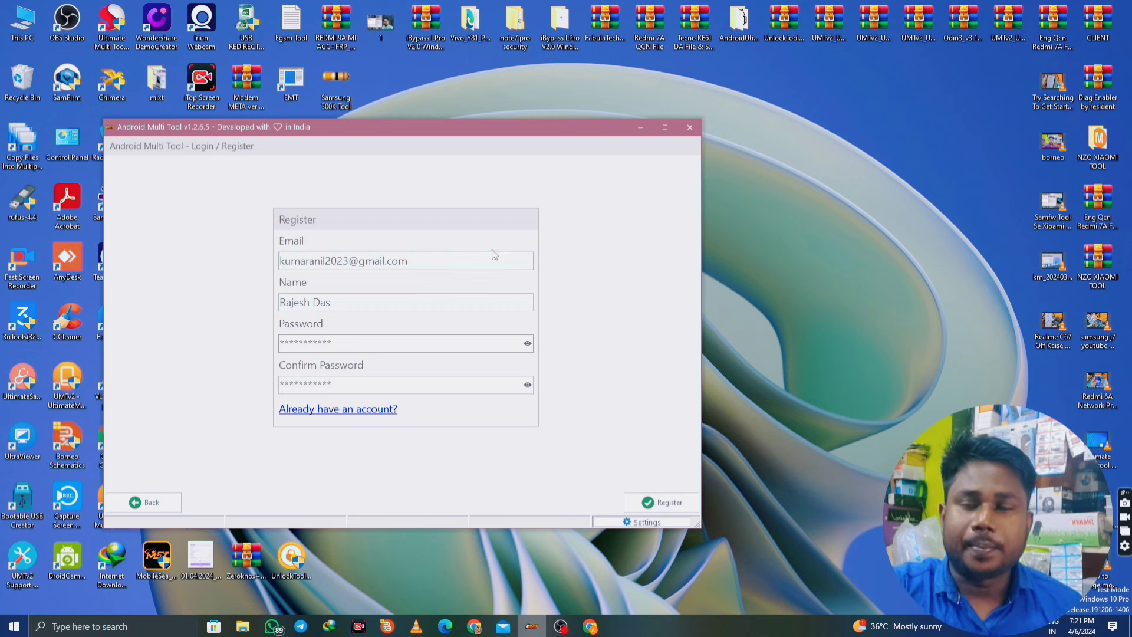
Review the filled-in email, name and password fields, submit the new account's registration and acknowledge the information message.
double_click(350, 260)
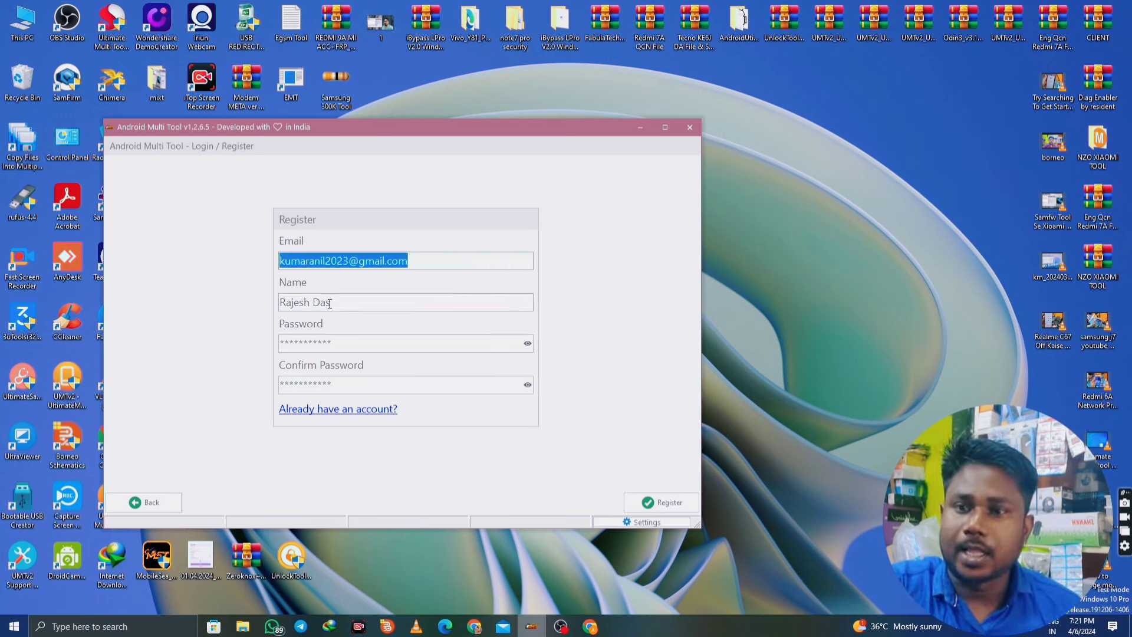
double_click(329, 303)
double_click(328, 343)
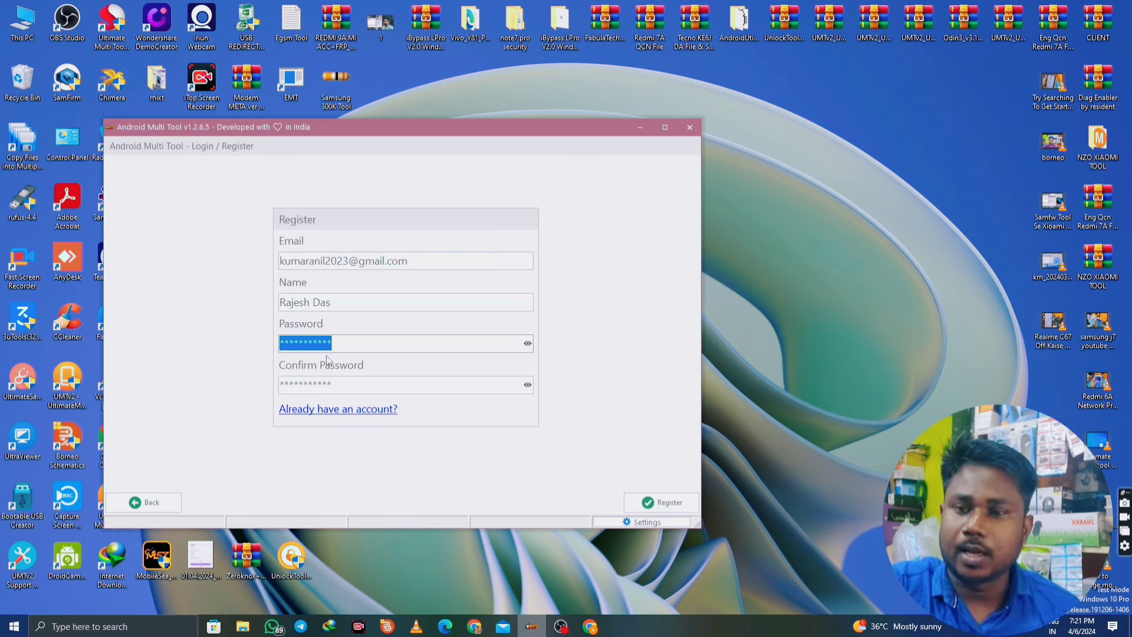
double_click(317, 385)
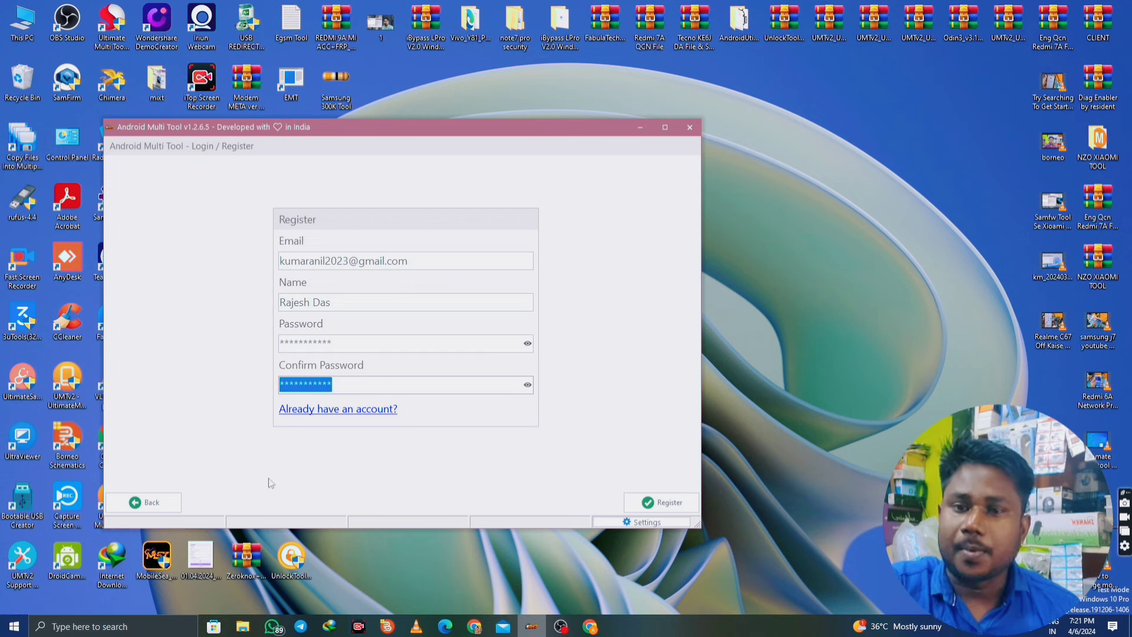
click(660, 503)
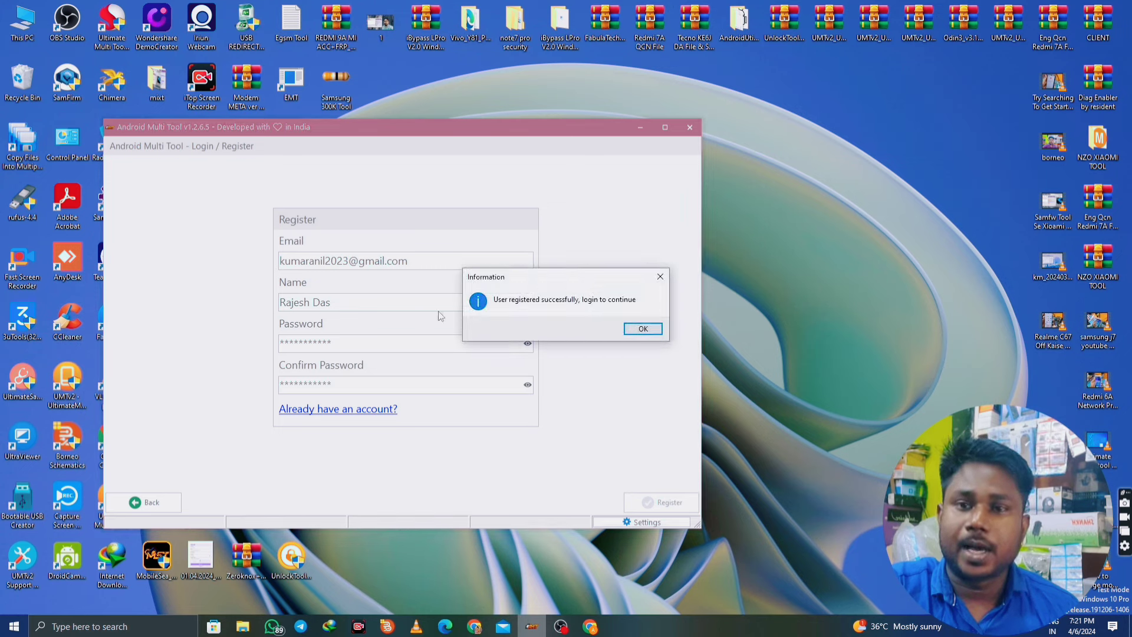
drag(538, 278, 417, 289)
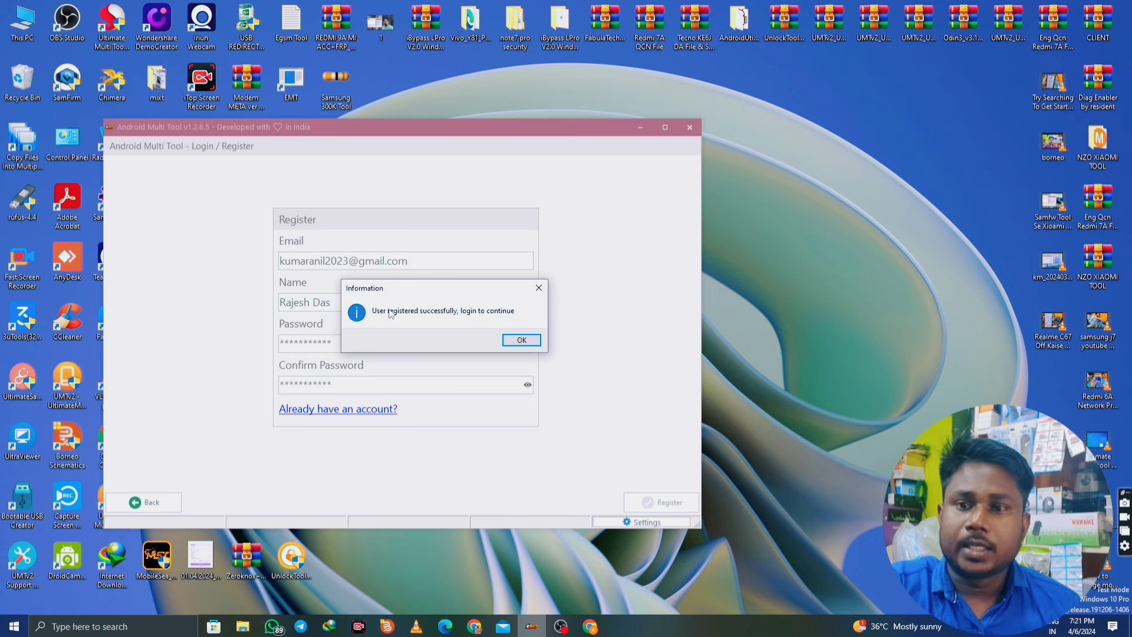
click(522, 340)
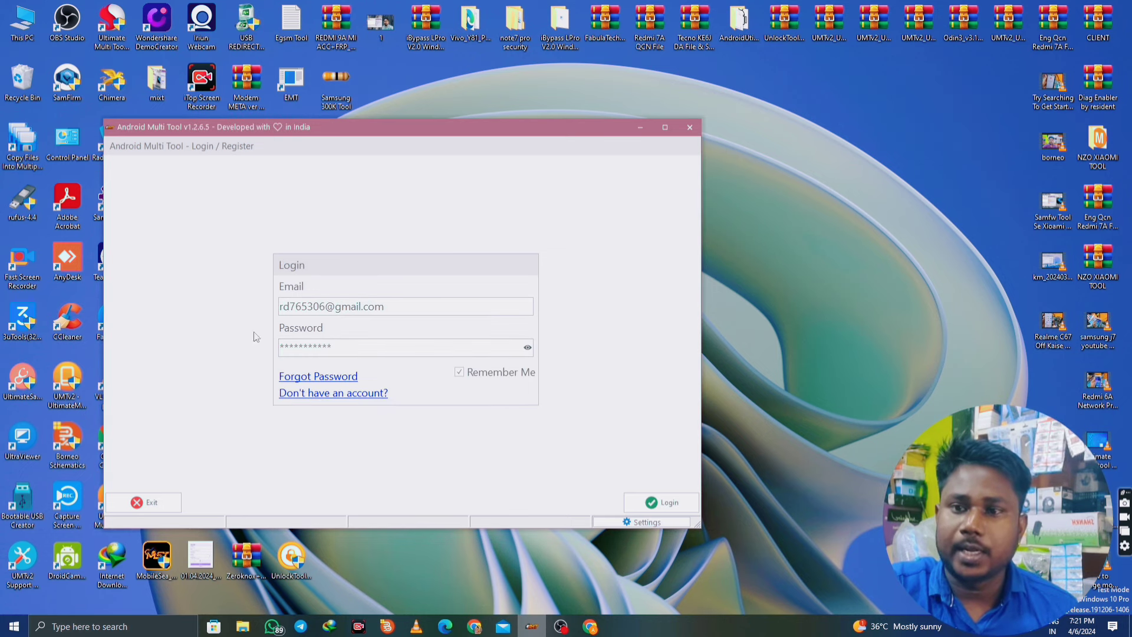
Switch to the Chrome window and sign in to the Android Multi Tool user panel with the newly registered account.
click(591, 627)
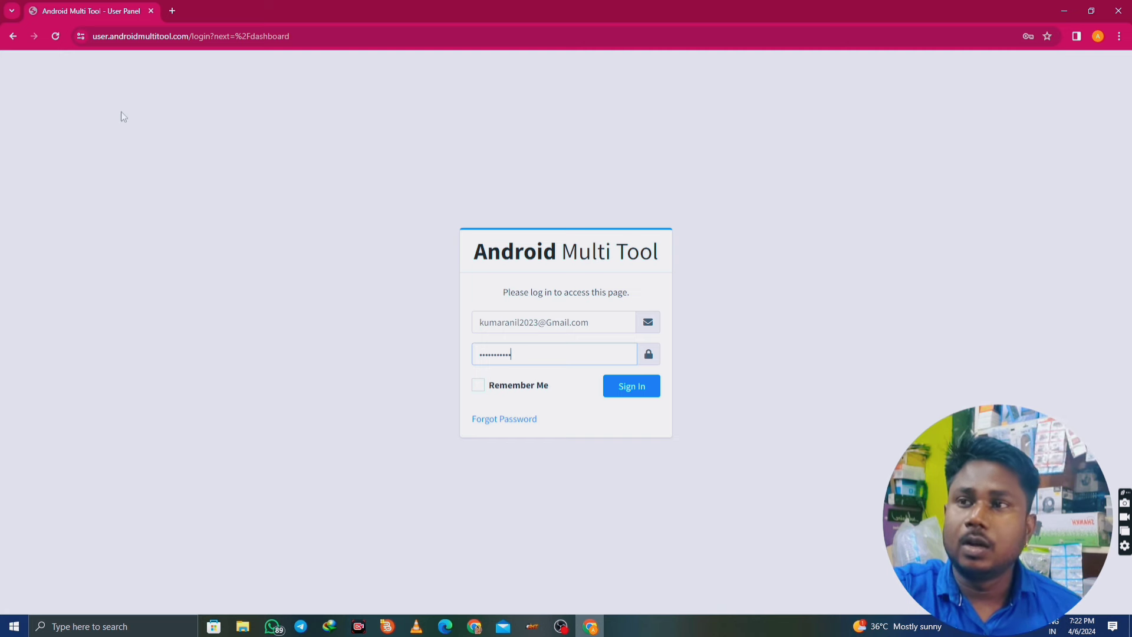
click(628, 391)
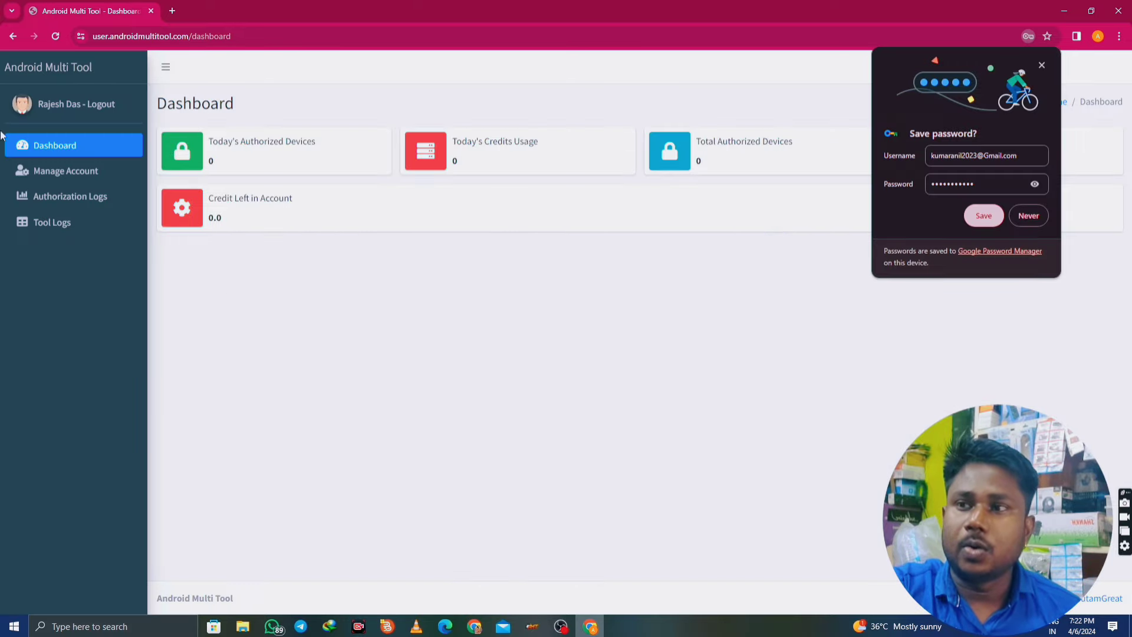
drag(707, 6, 318, 28)
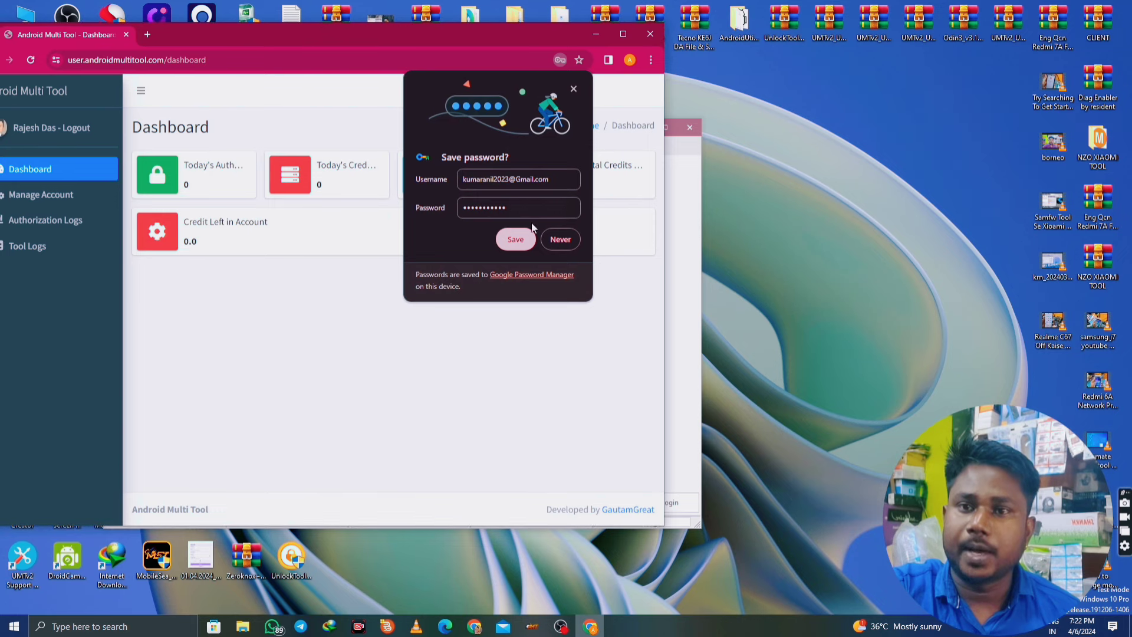
Save the account's login in the browser, opt to use the Google Account for passwords, and close the Google verification dialog.
click(521, 239)
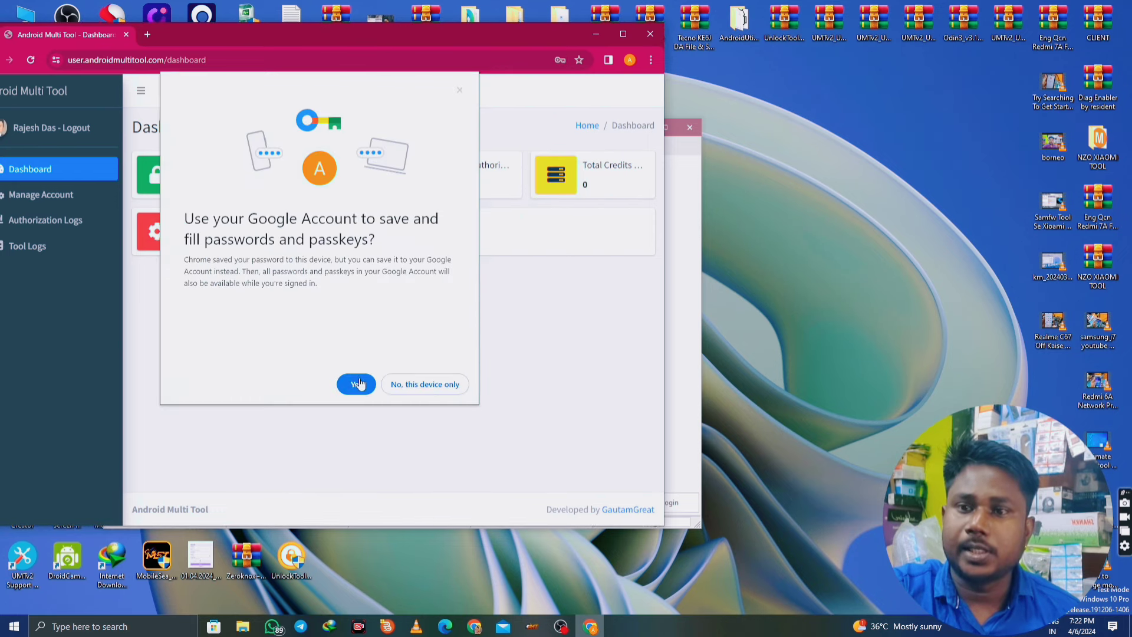
click(356, 383)
click(434, 358)
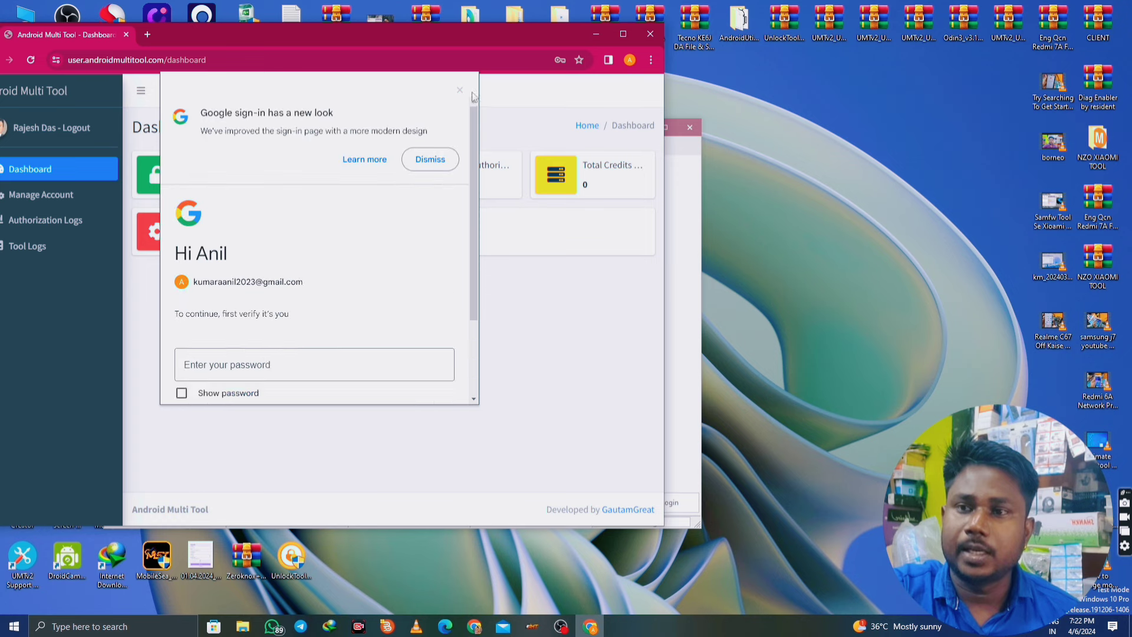
click(460, 88)
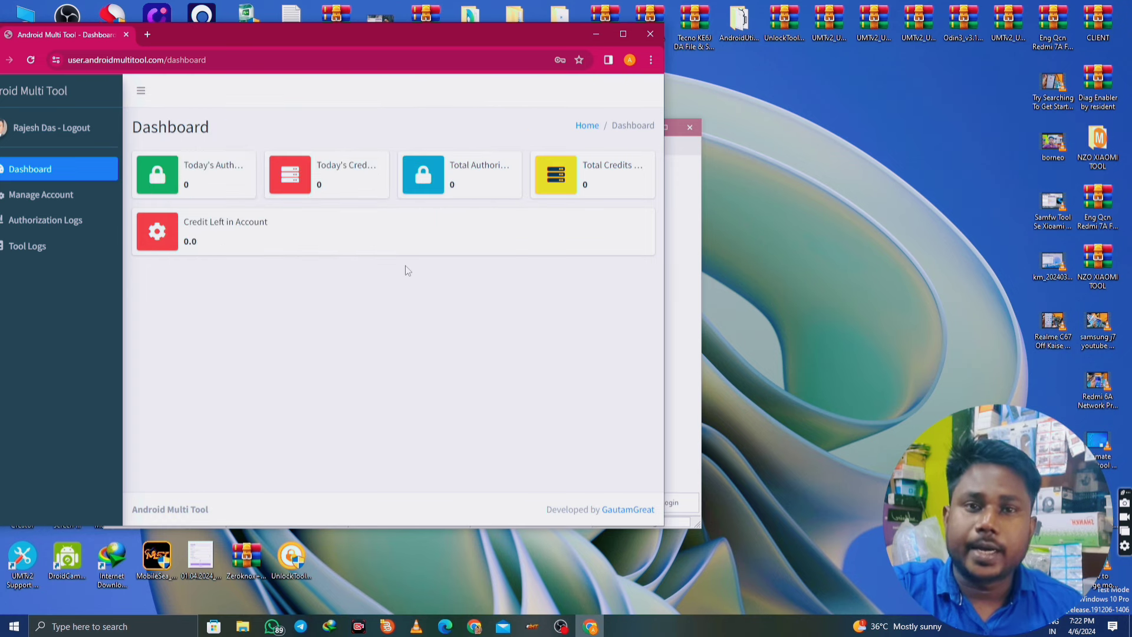
Examine the credit left in the new account on the user dashboard.
drag(342, 41, 422, 42)
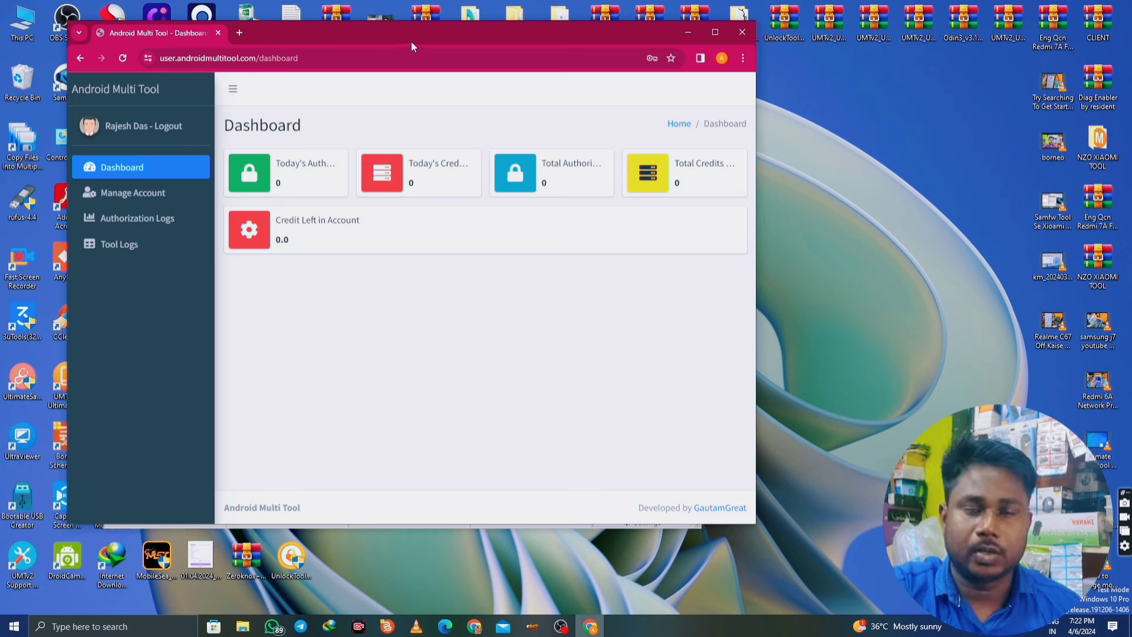
drag(417, 42, 391, 34)
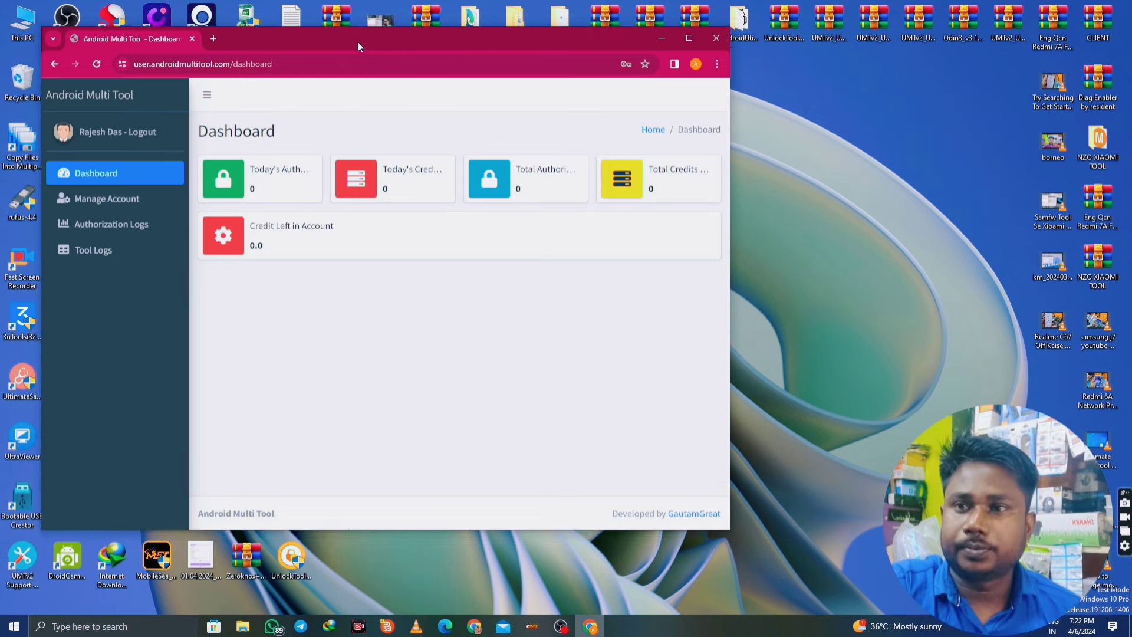
double_click(255, 233)
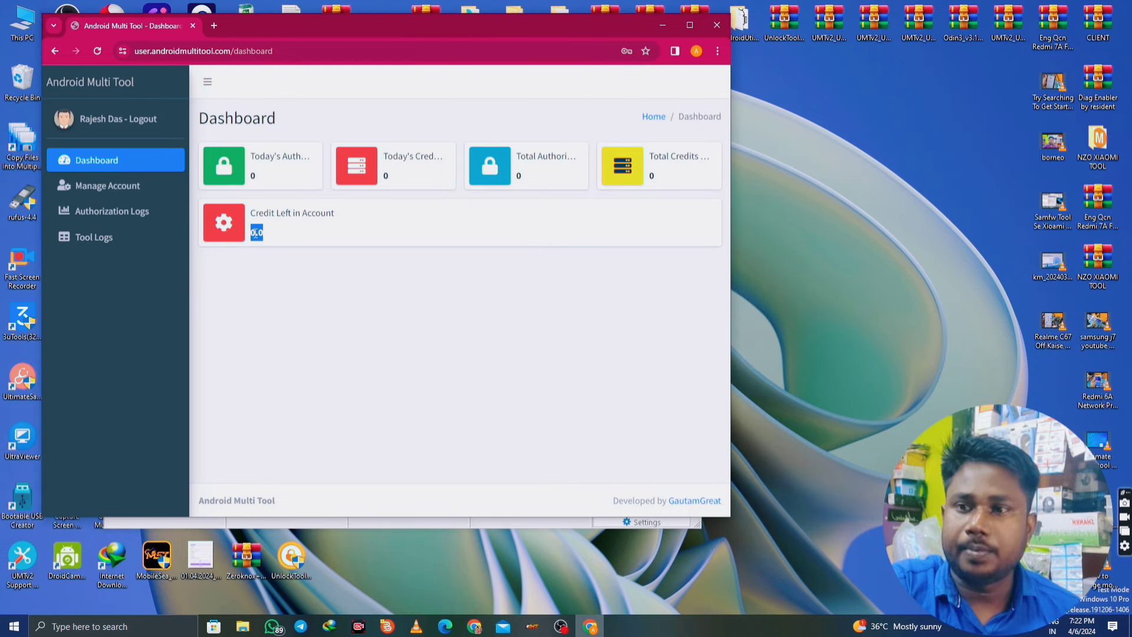
click(690, 26)
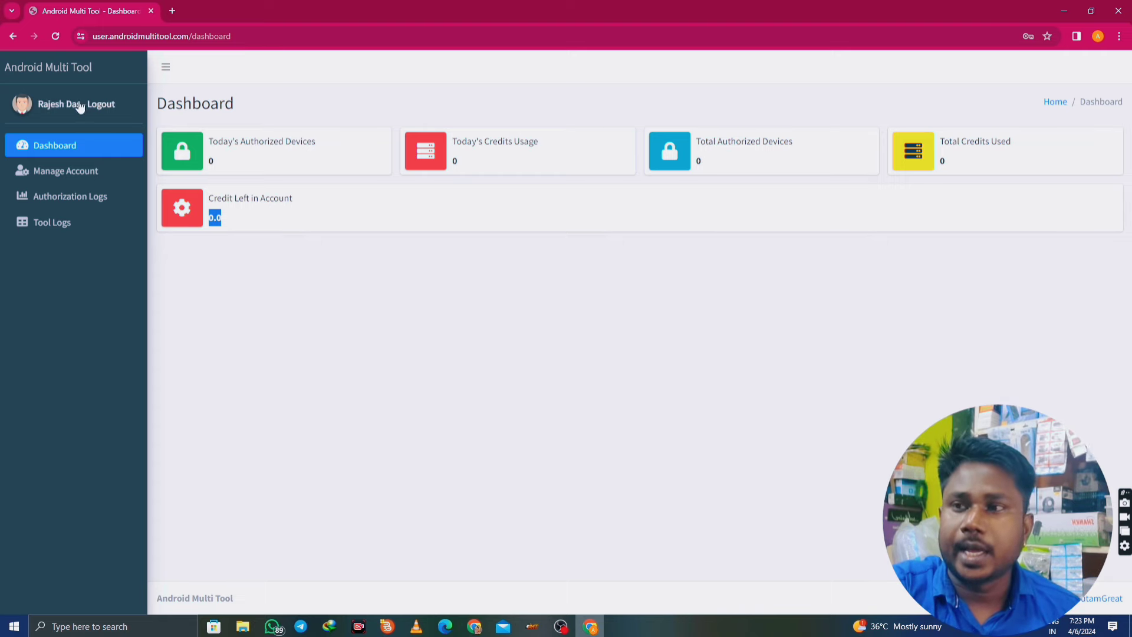
Return to the Android Multi Tool window, log in with the remembered account and browse the INFINIX model list.
click(1061, 12)
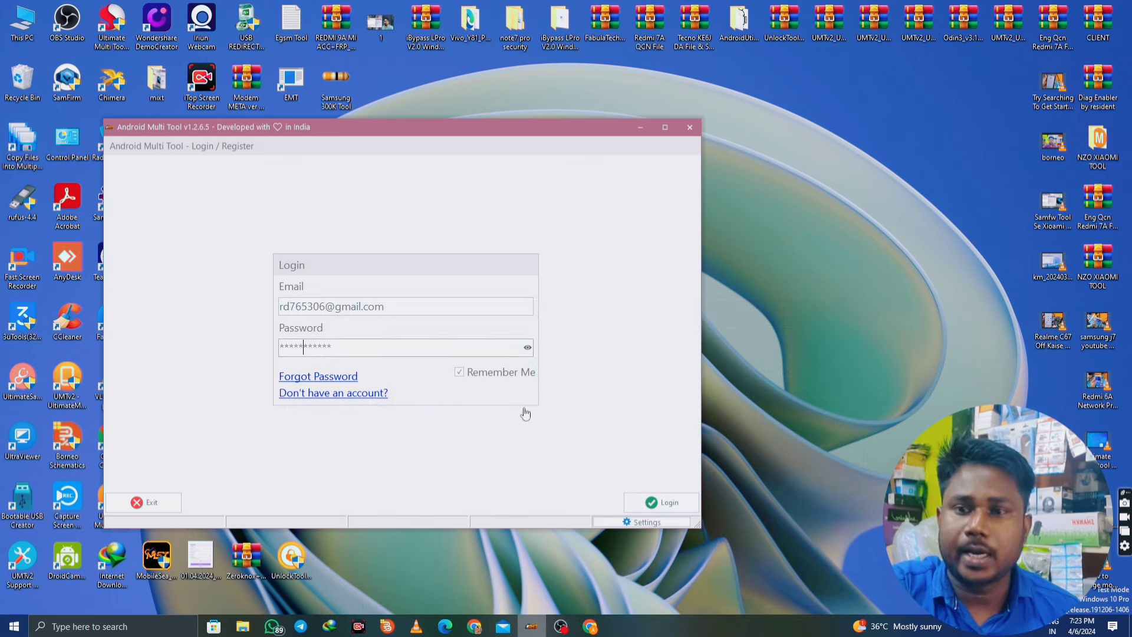
click(669, 505)
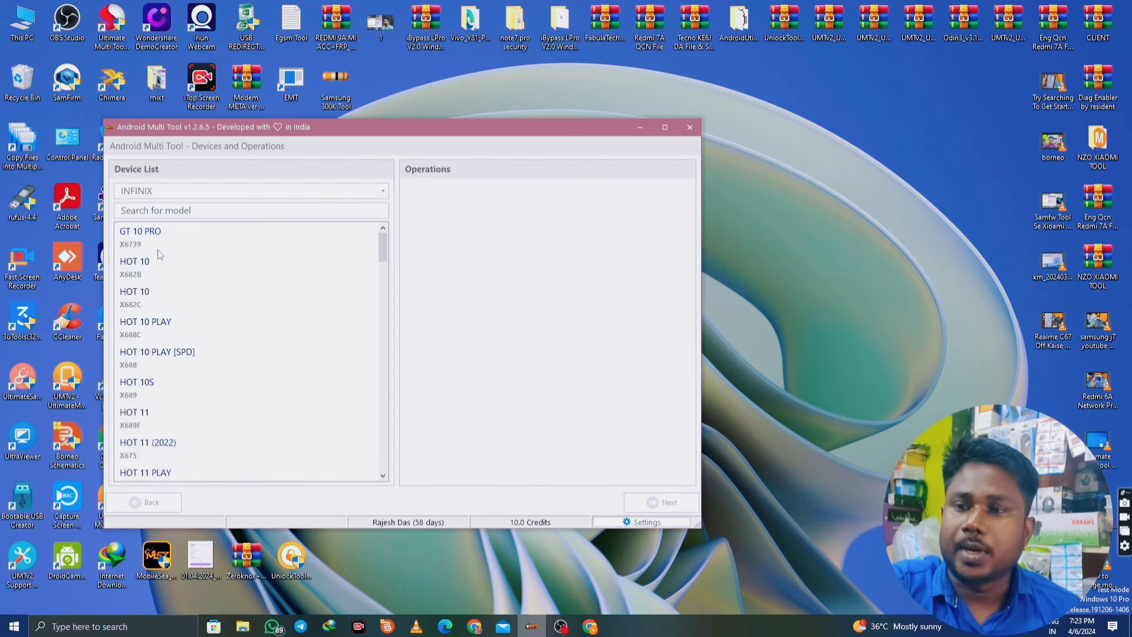
scroll(157, 375, down, 5)
scroll(158, 375, up, 2)
drag(319, 126, 343, 46)
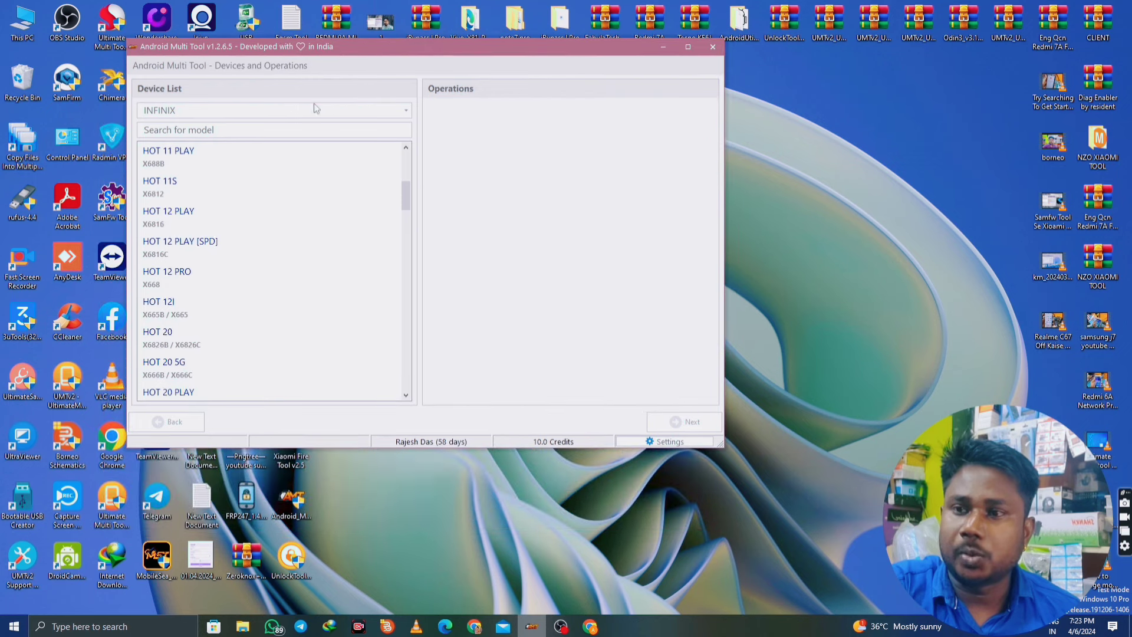
scroll(214, 301, down, 8)
scroll(207, 308, up, 2)
scroll(207, 308, up, 5)
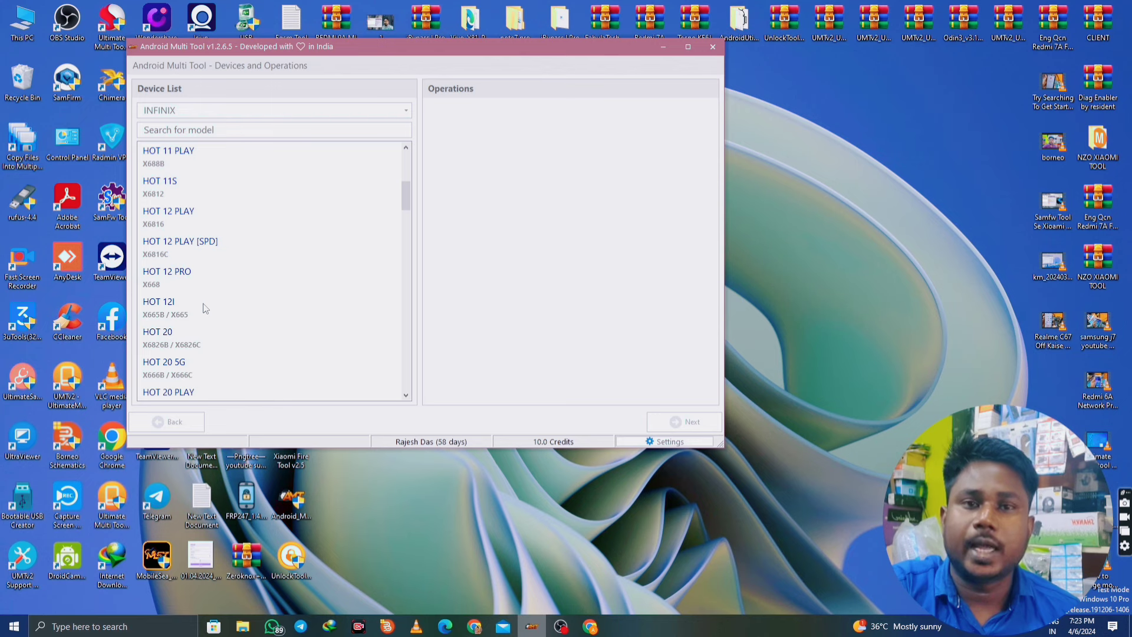
drag(415, 59, 369, 104)
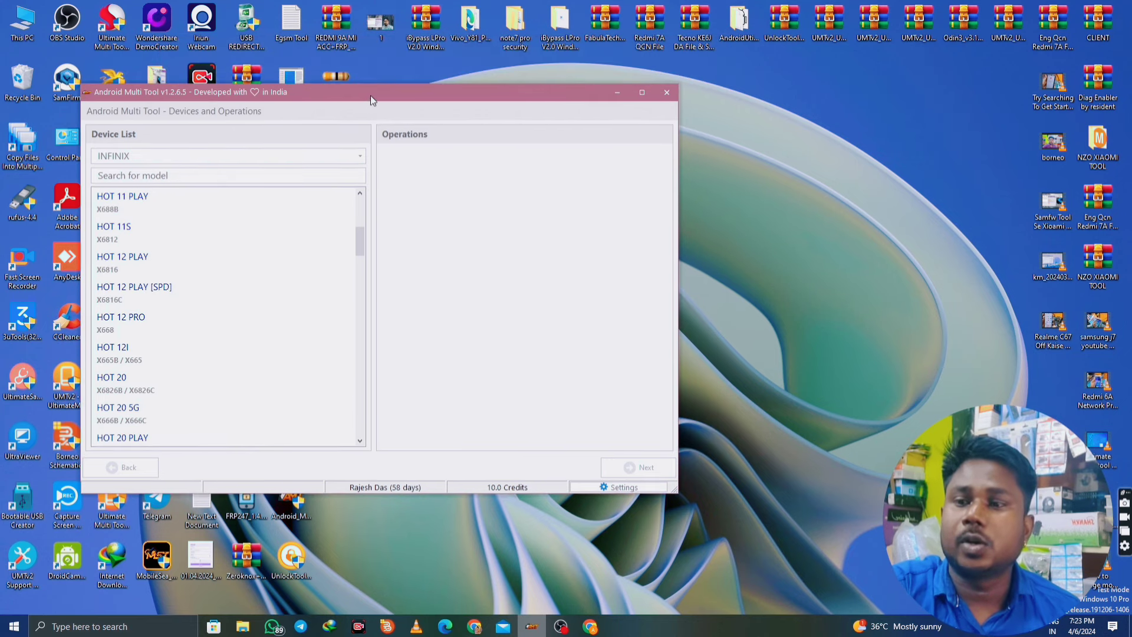
scroll(183, 249, up, 3)
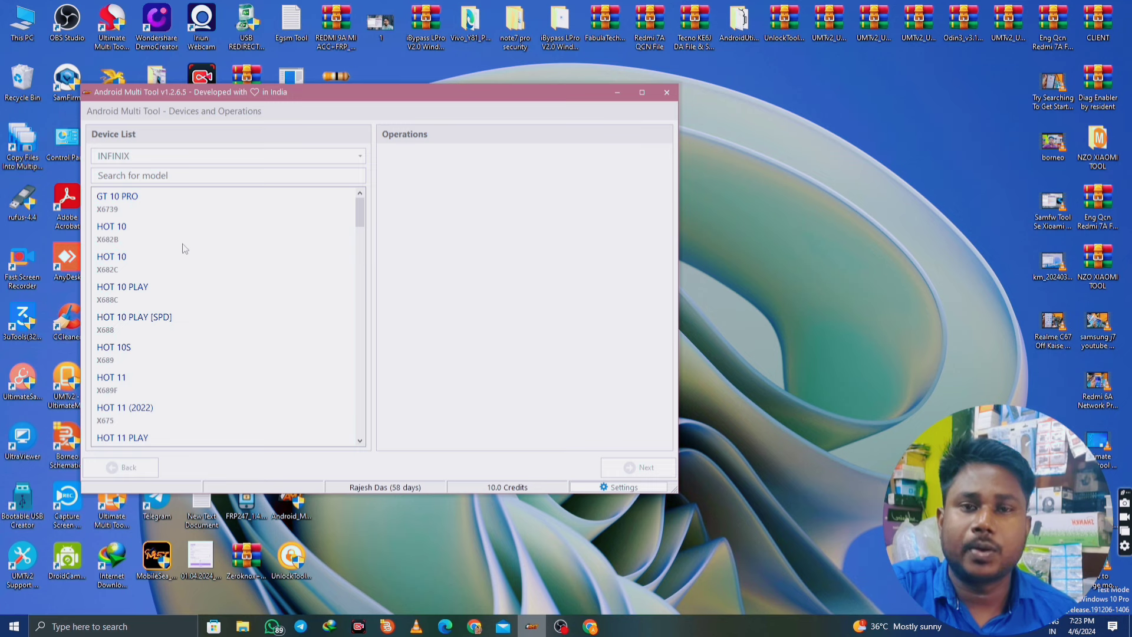
Set the device list's brand to ITEL and select the A46 (L5503) model to show its available operations.
click(191, 158)
click(114, 190)
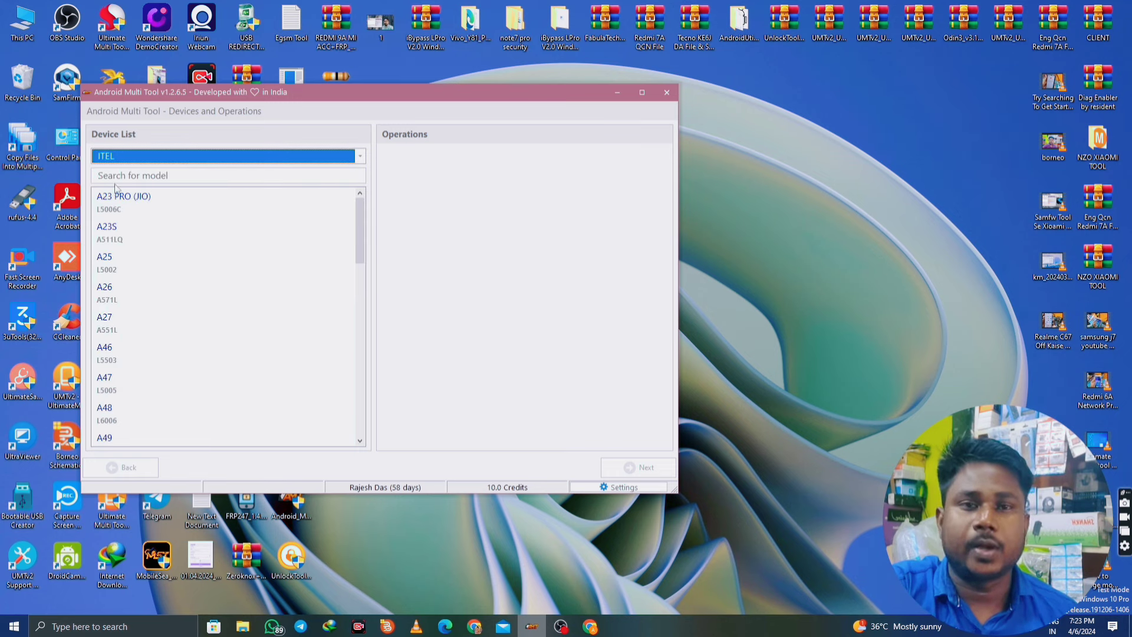
click(145, 175)
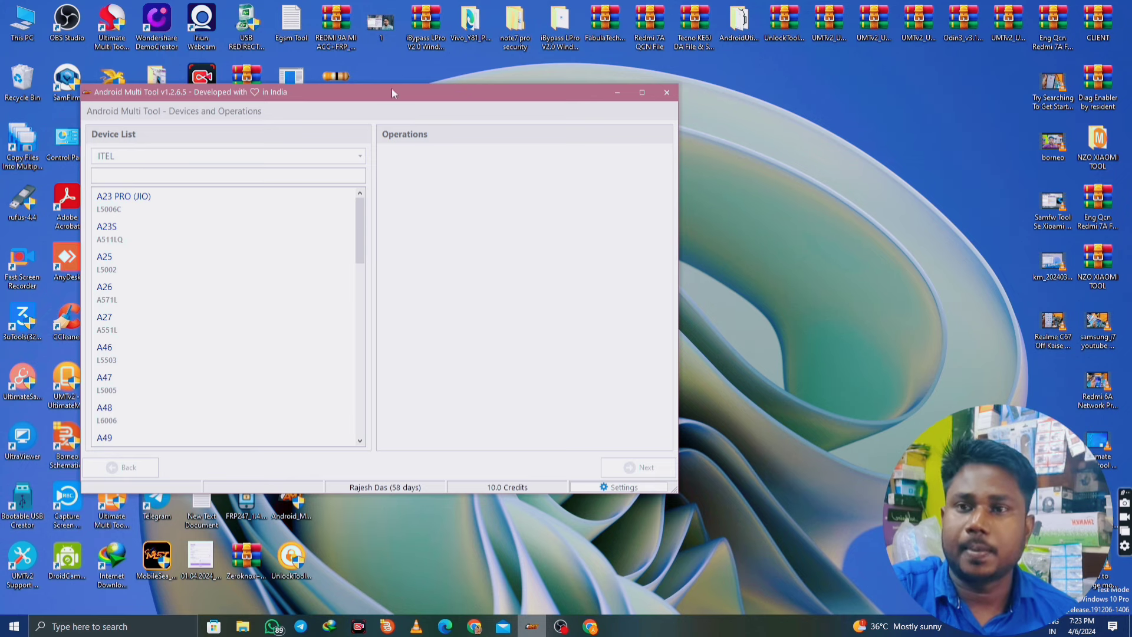
drag(392, 88, 398, 75)
click(118, 339)
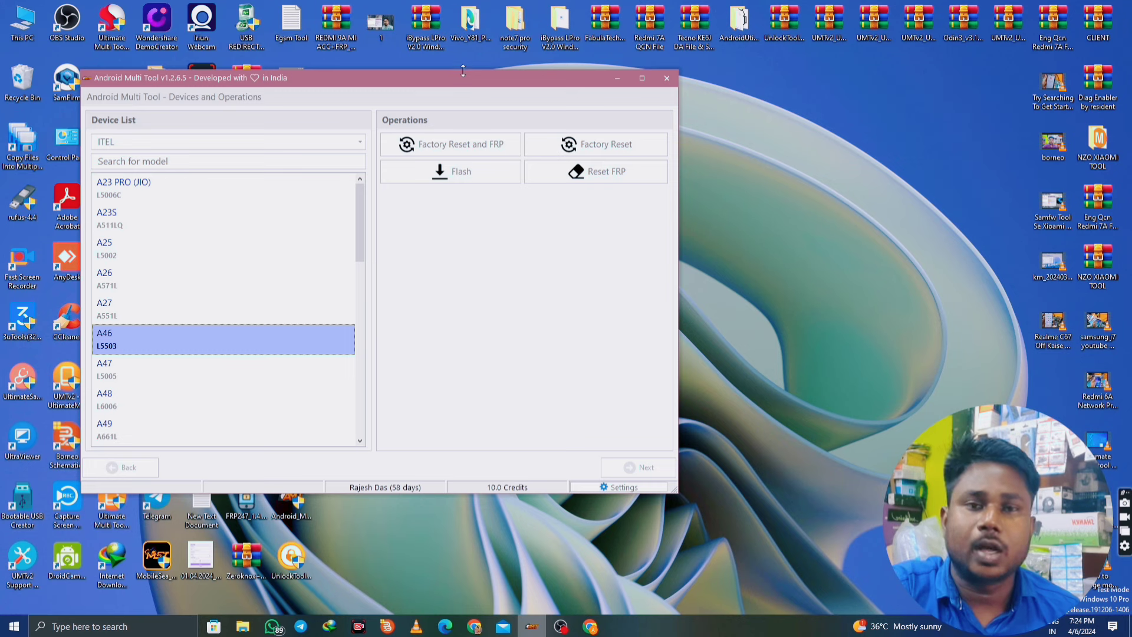
drag(463, 74, 465, 50)
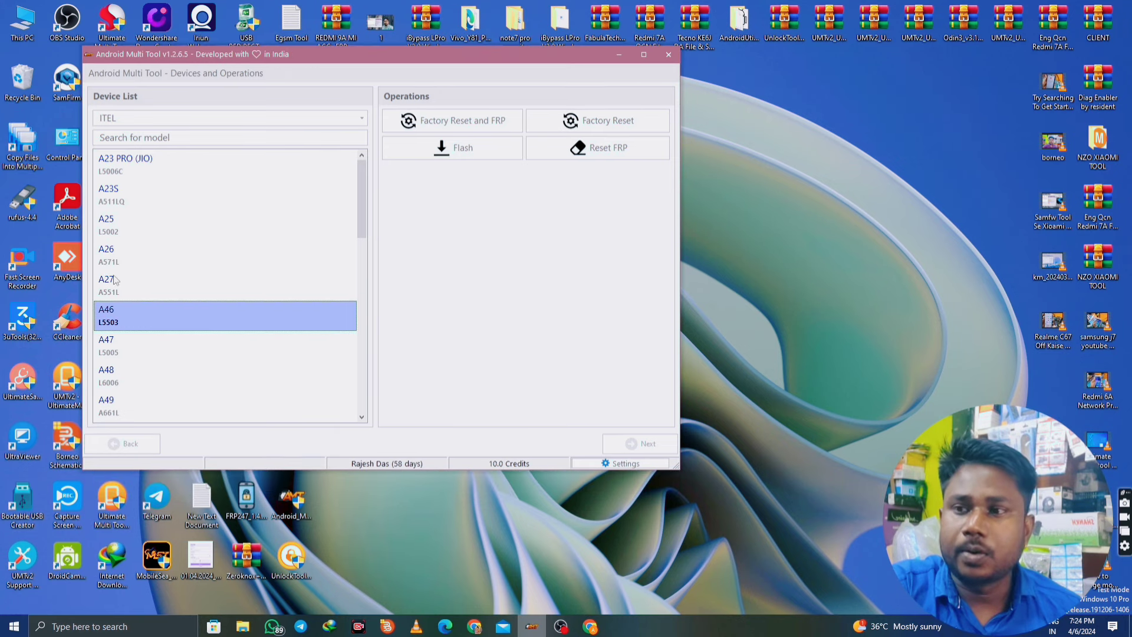